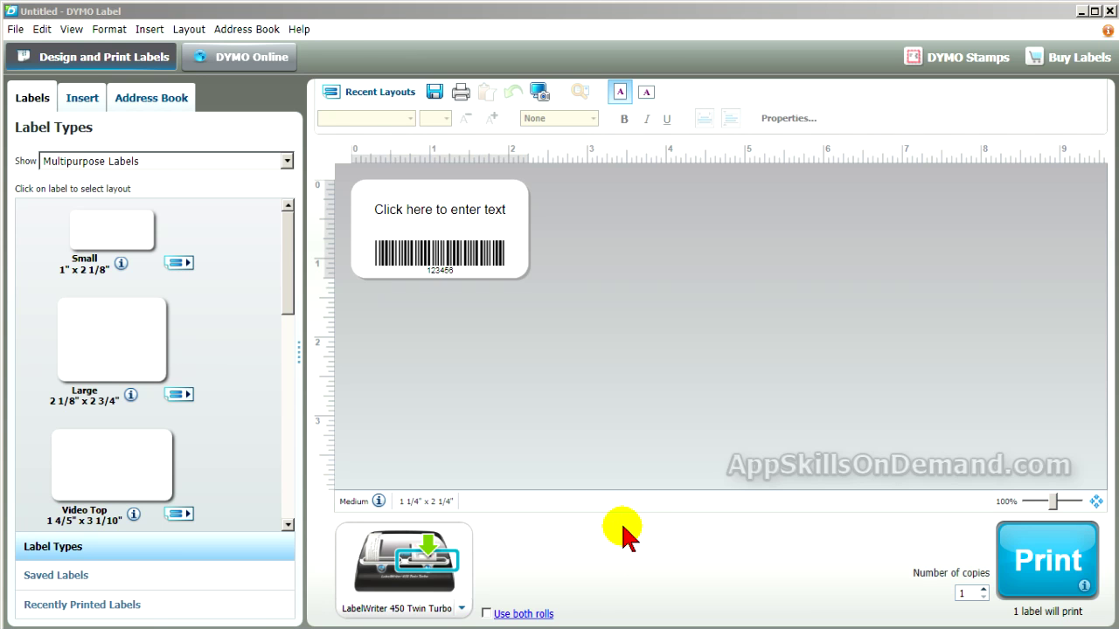
# Step: Filter to Address Labels and apply the sample address-and-barcode layout to the 1 1/8" x 3 1/2" Address label
pyautogui.click(287, 162)
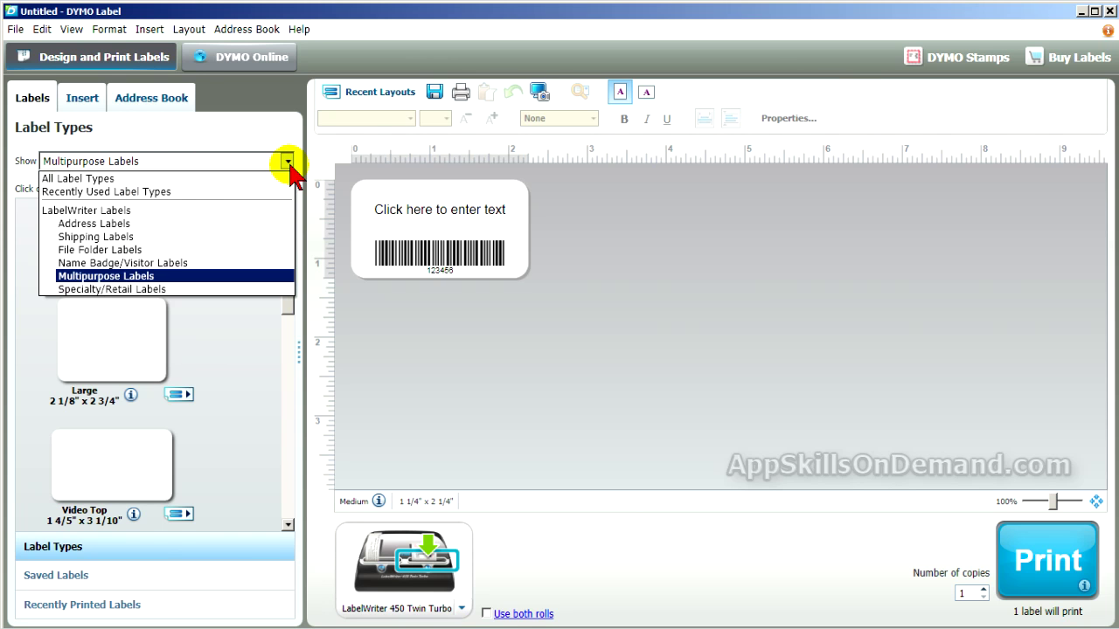
pyautogui.click(226, 224)
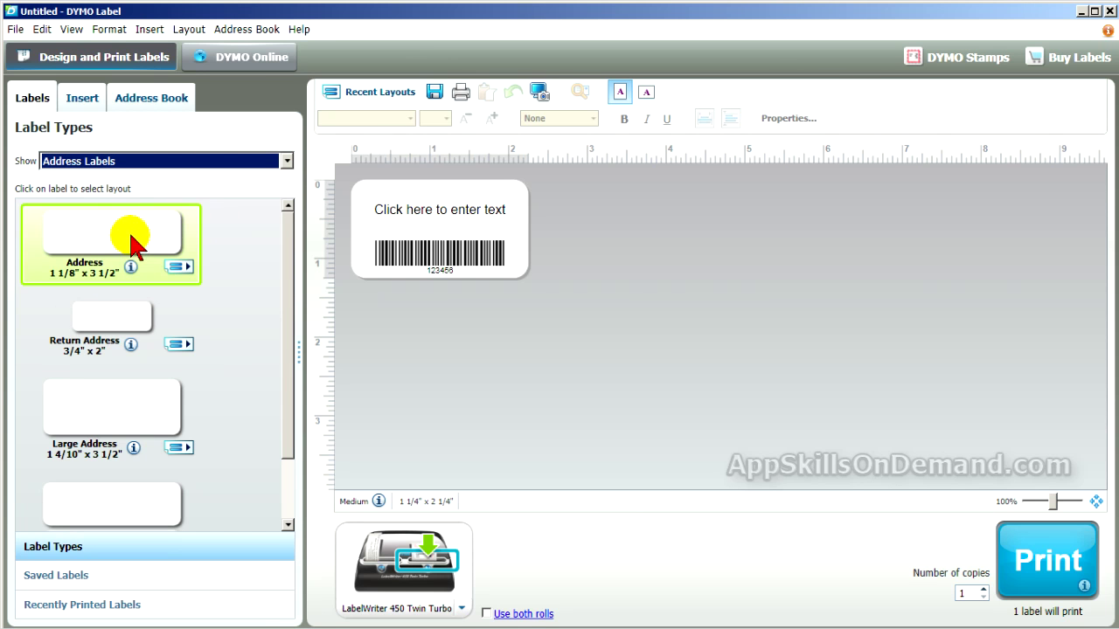
pyautogui.click(180, 267)
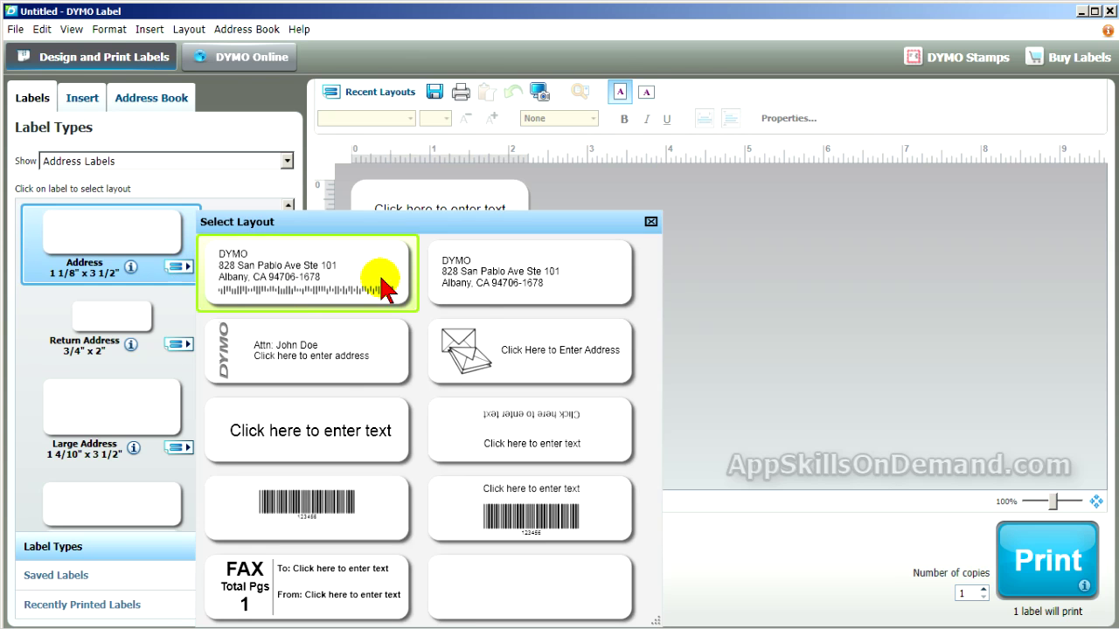
pyautogui.click(353, 285)
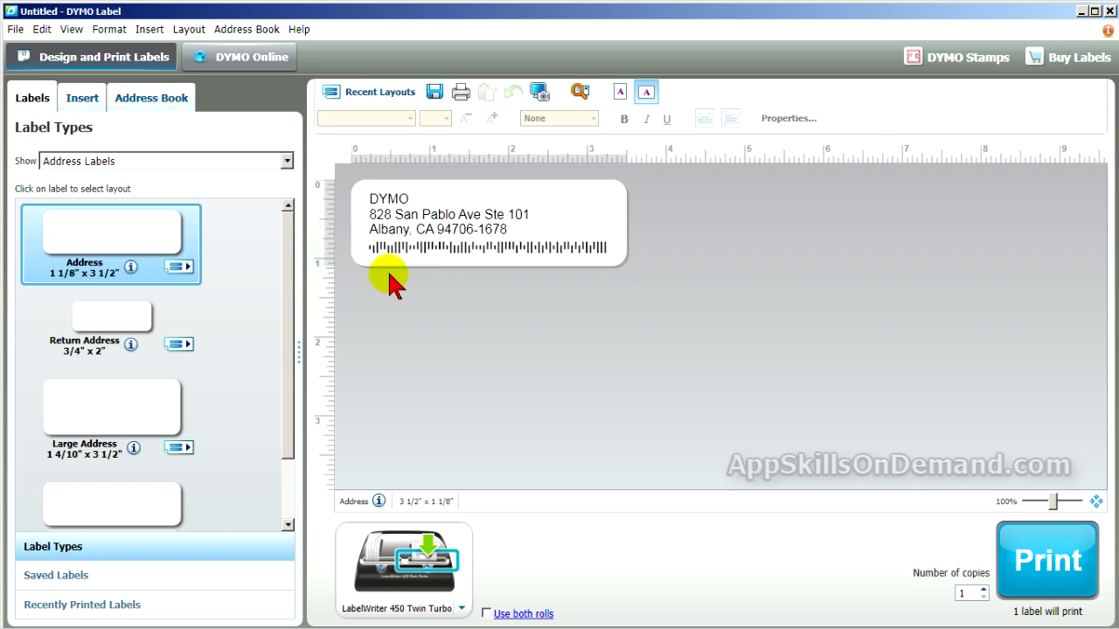
# Step: Set the address object's Intelligent Mail barcode to None in its Properties, then deselect it
pyautogui.rightClick(464, 238)
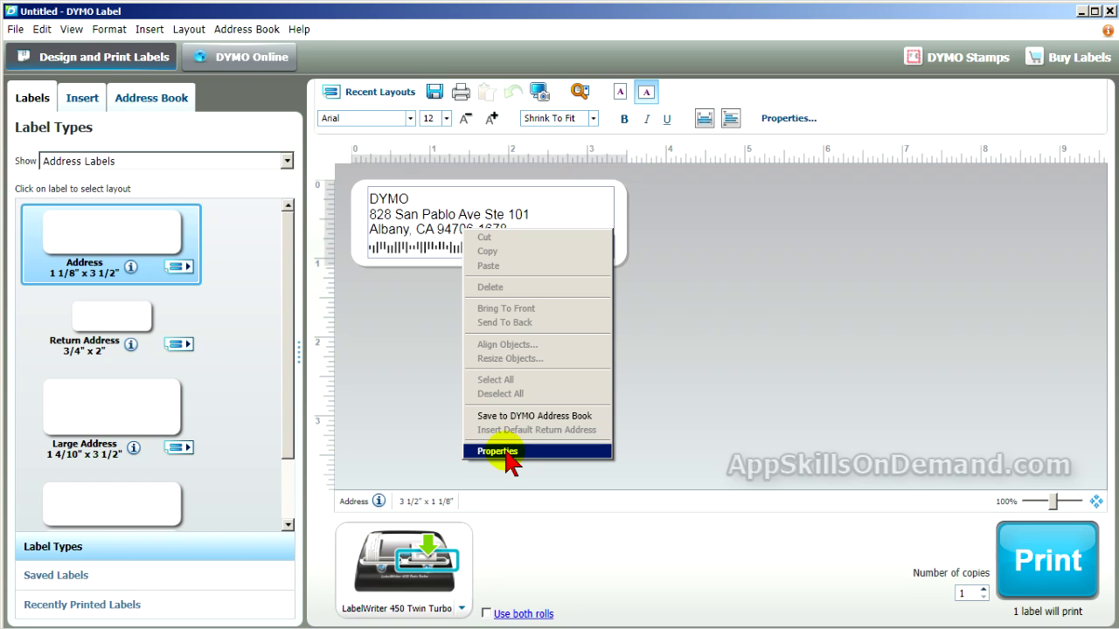
pyautogui.click(510, 451)
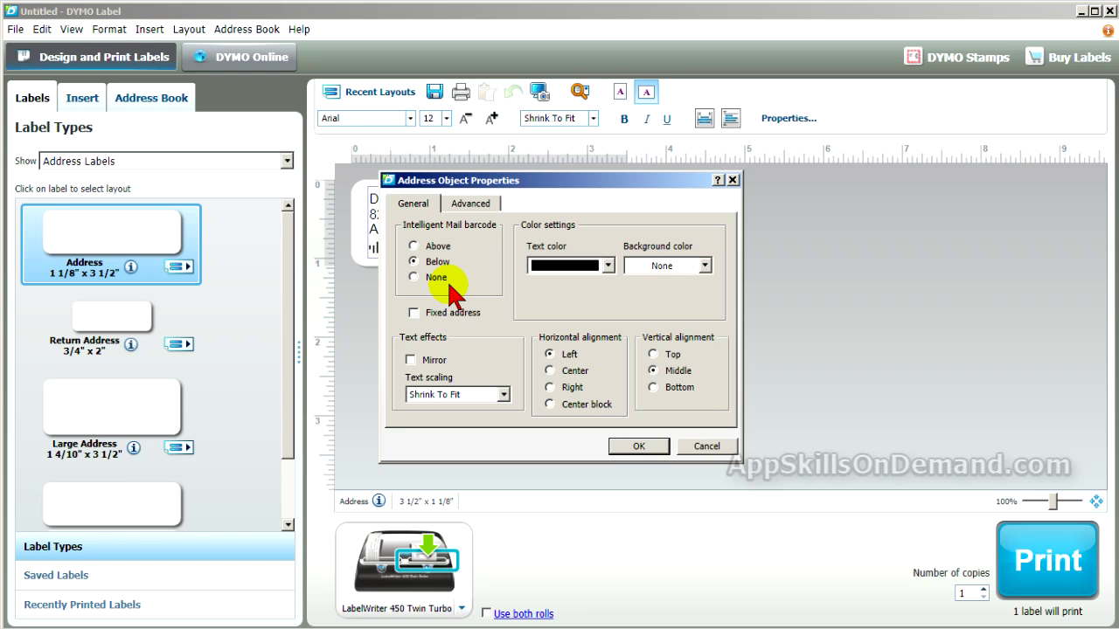
pyautogui.click(414, 278)
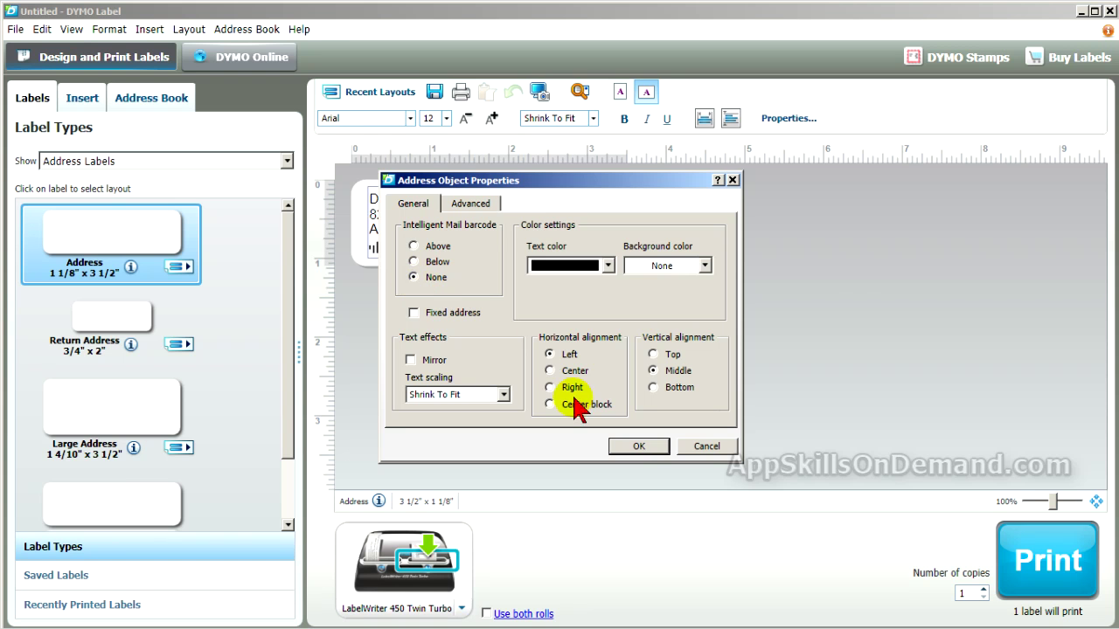
pyautogui.click(641, 447)
pyautogui.click(650, 453)
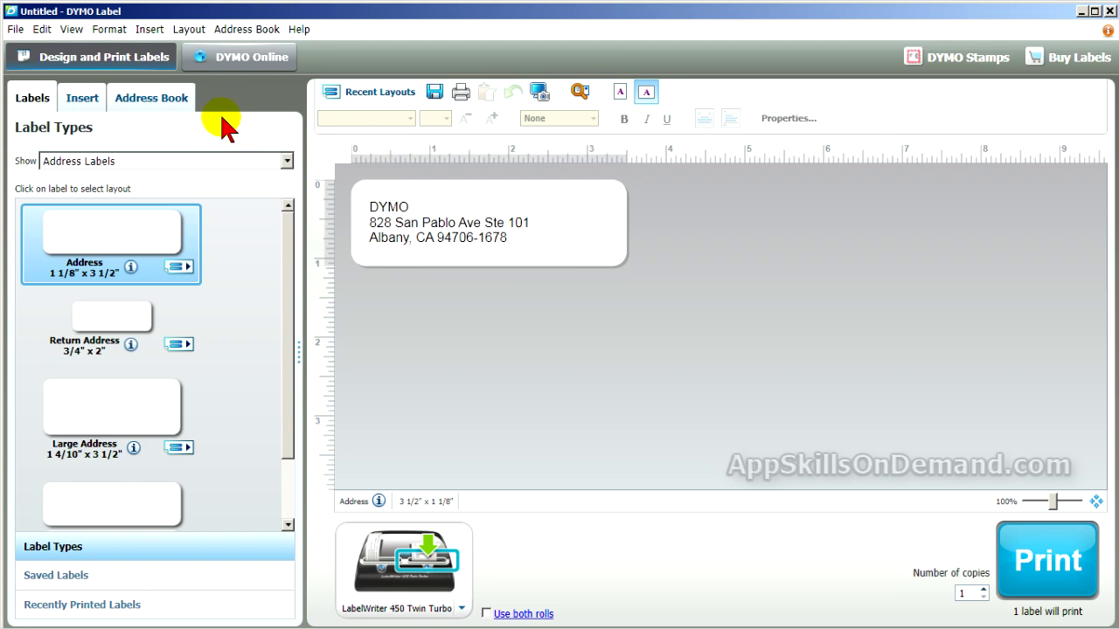
# Step: Choose Sample Address Book from the Address Book tab's dropdown to list its 13 entries
pyautogui.click(181, 100)
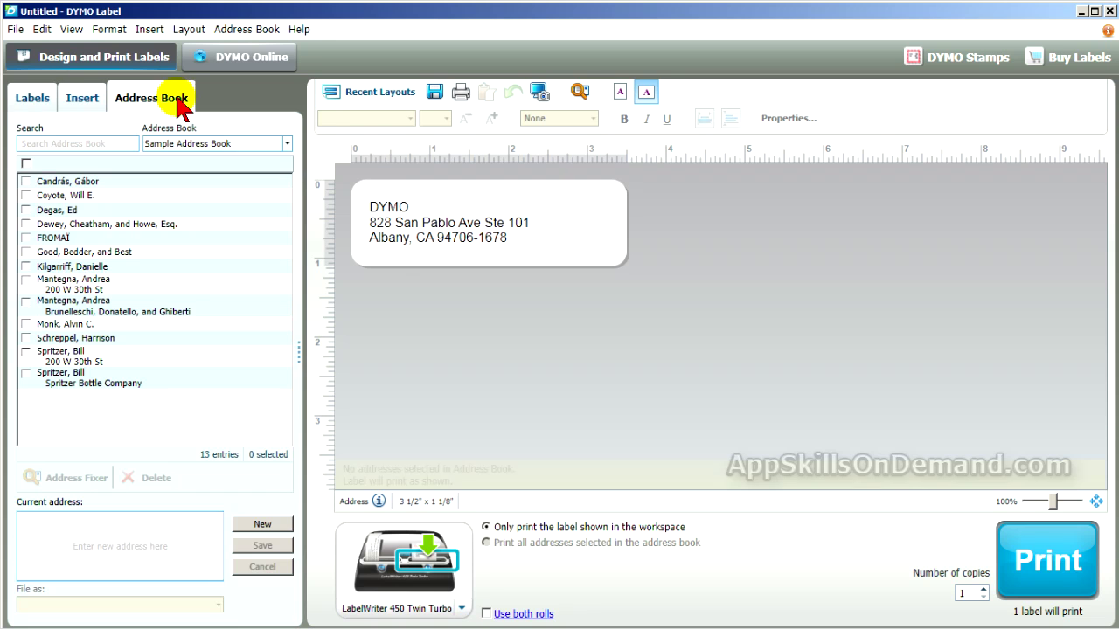
pyautogui.click(286, 145)
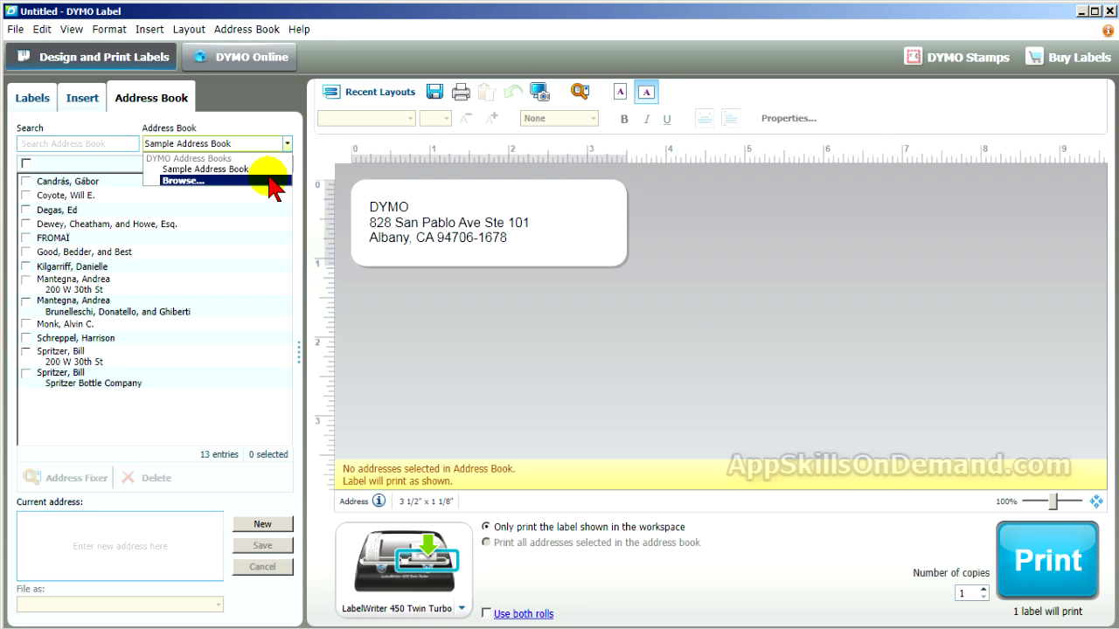
pyautogui.click(261, 170)
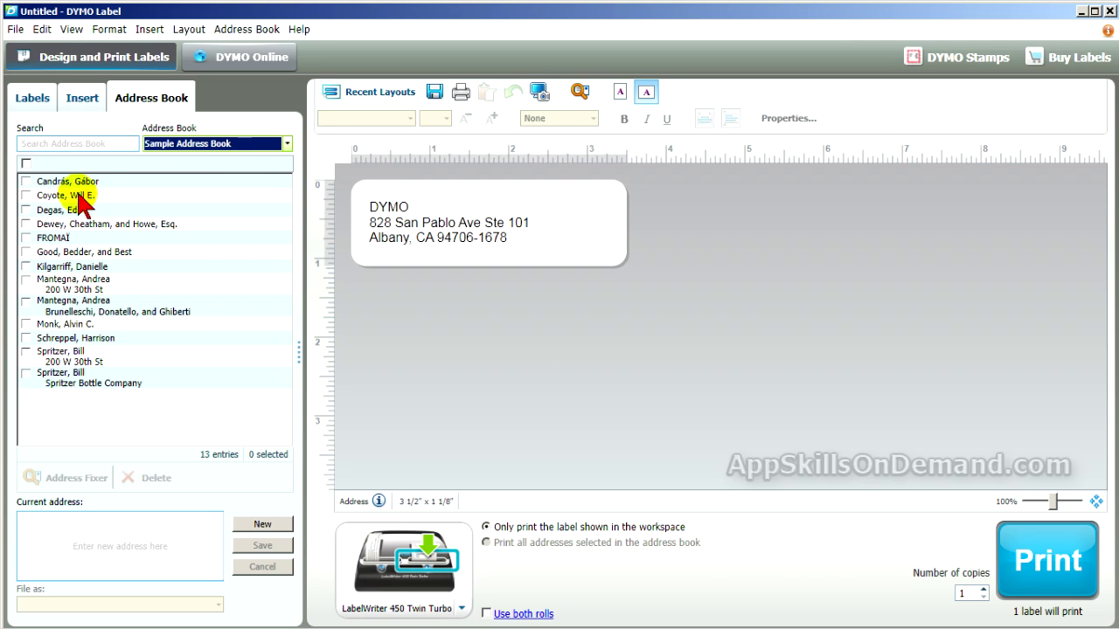
# Step: Tick the first four contacts in the address list so 4 labels will print
pyautogui.click(27, 188)
pyautogui.click(26, 182)
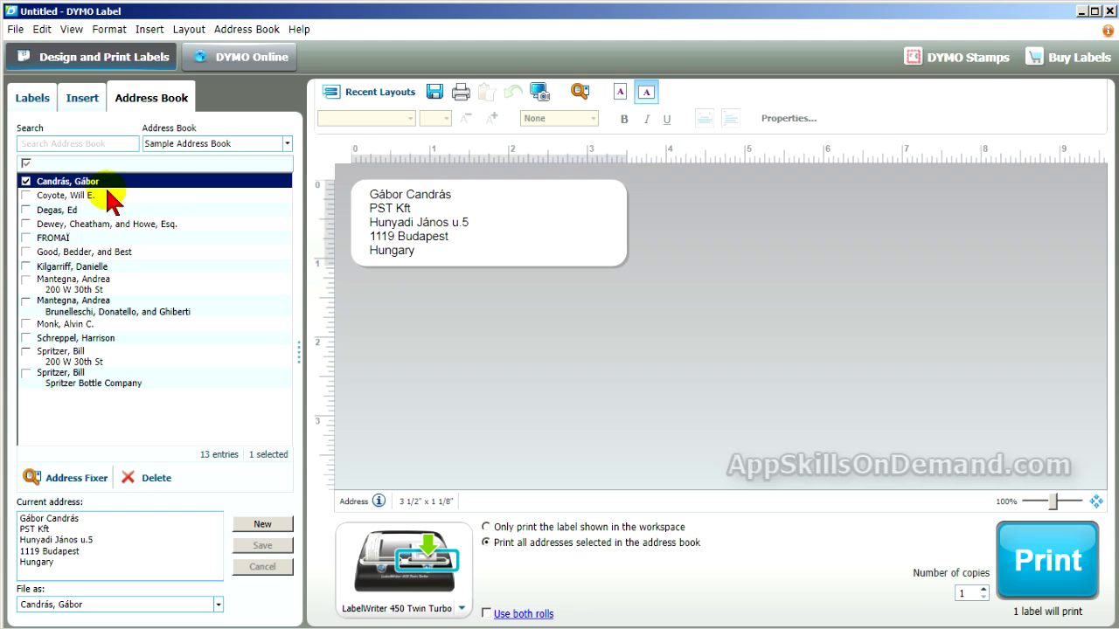
pyautogui.click(25, 196)
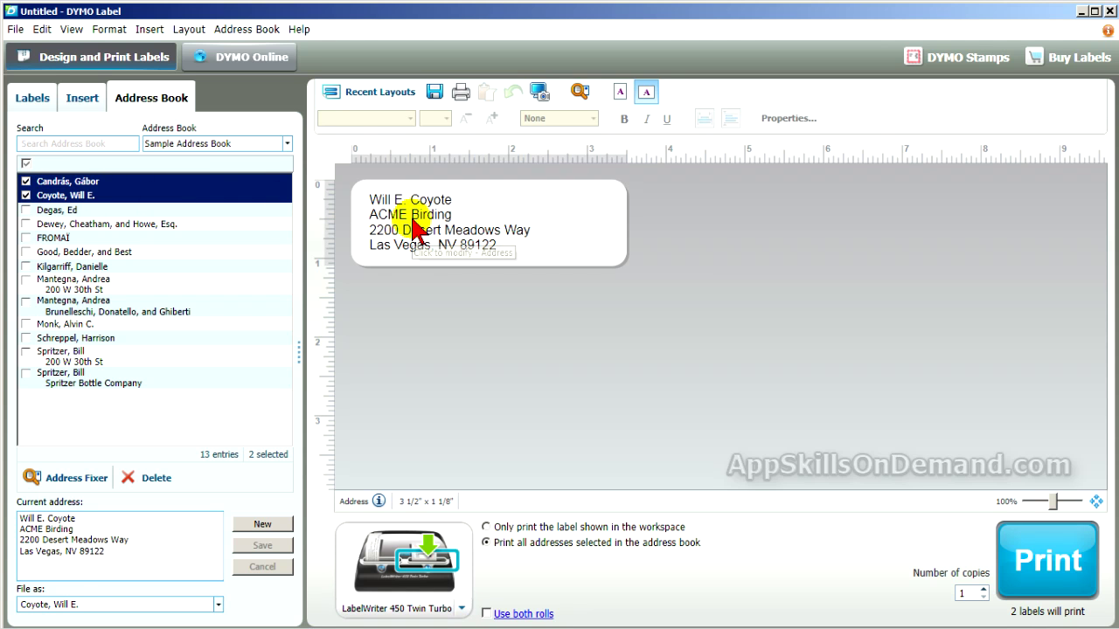
pyautogui.click(25, 211)
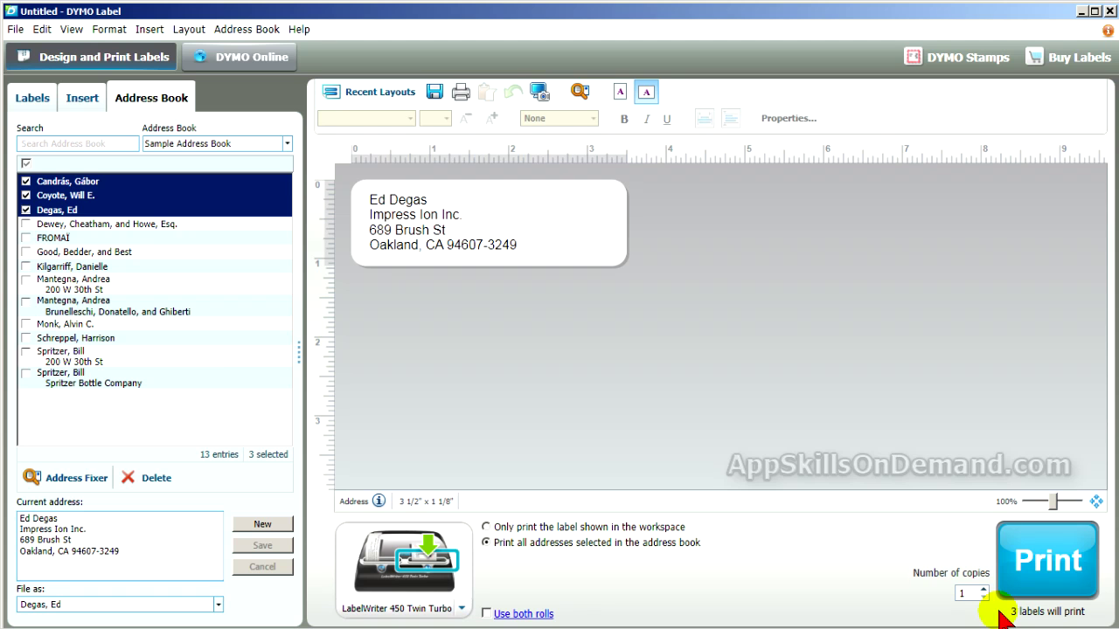
pyautogui.click(26, 225)
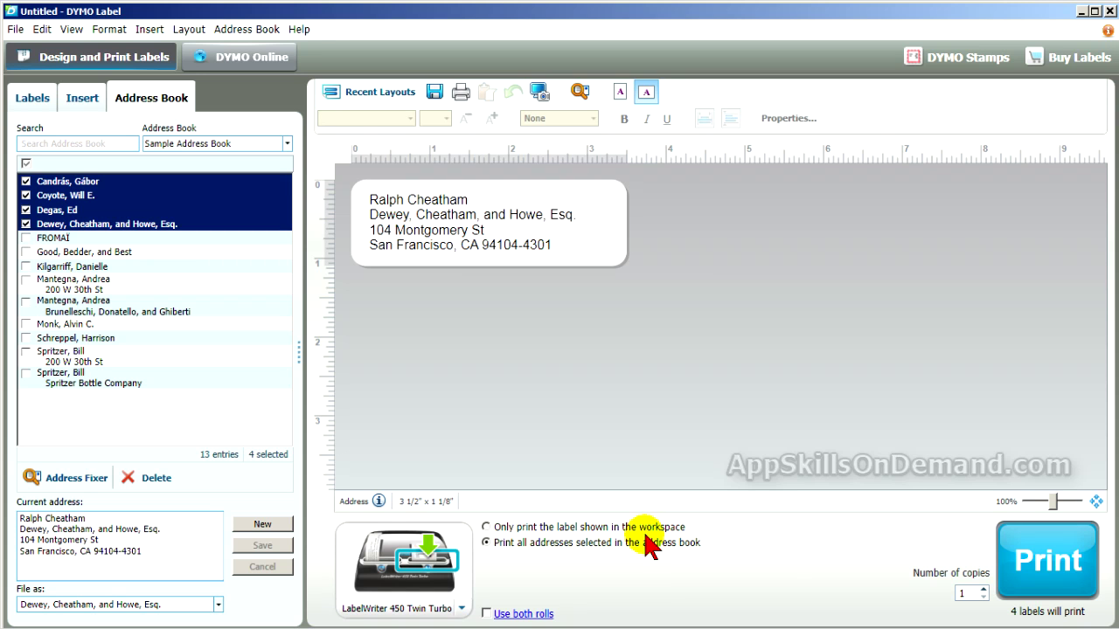
# Step: Choose the Only print option, then clear and re-tick select-all to check all 13 contacts
pyautogui.click(485, 528)
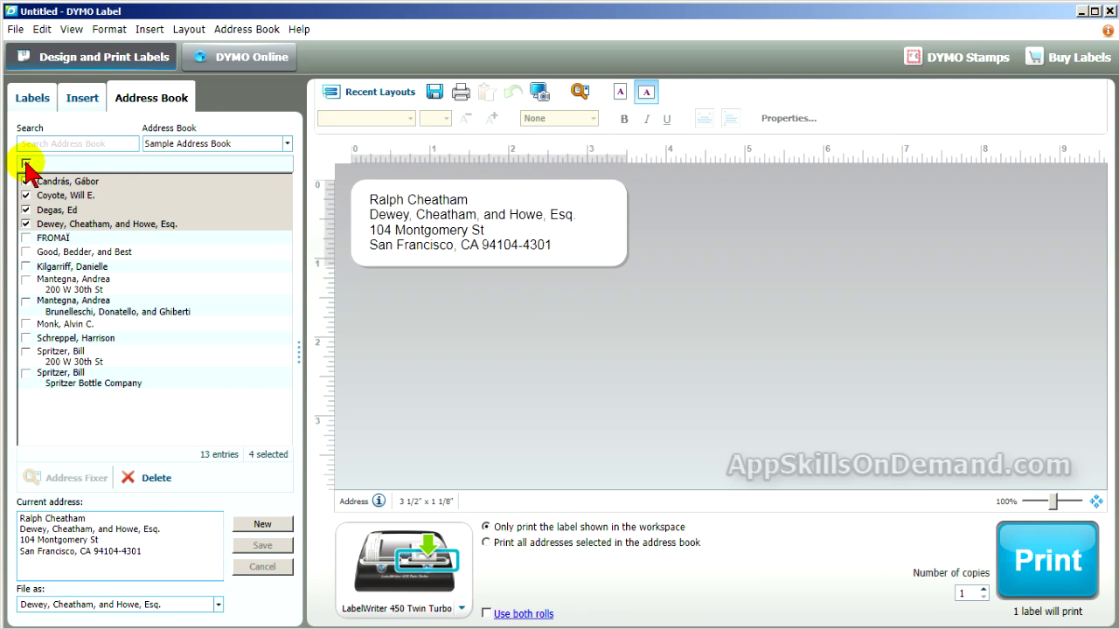
pyautogui.click(26, 164)
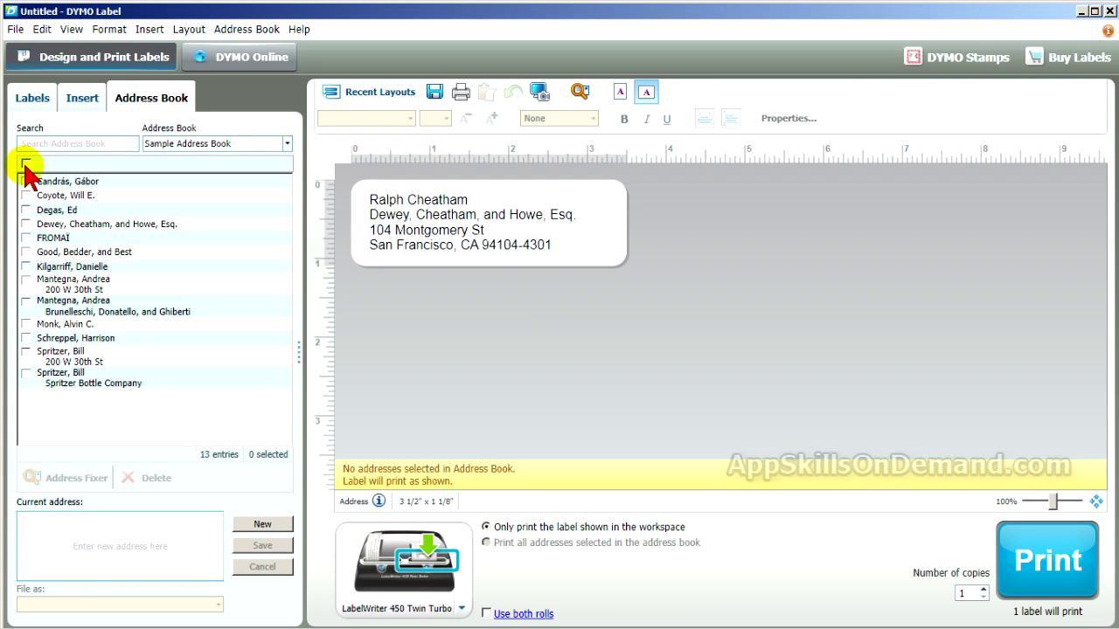
pyautogui.click(25, 164)
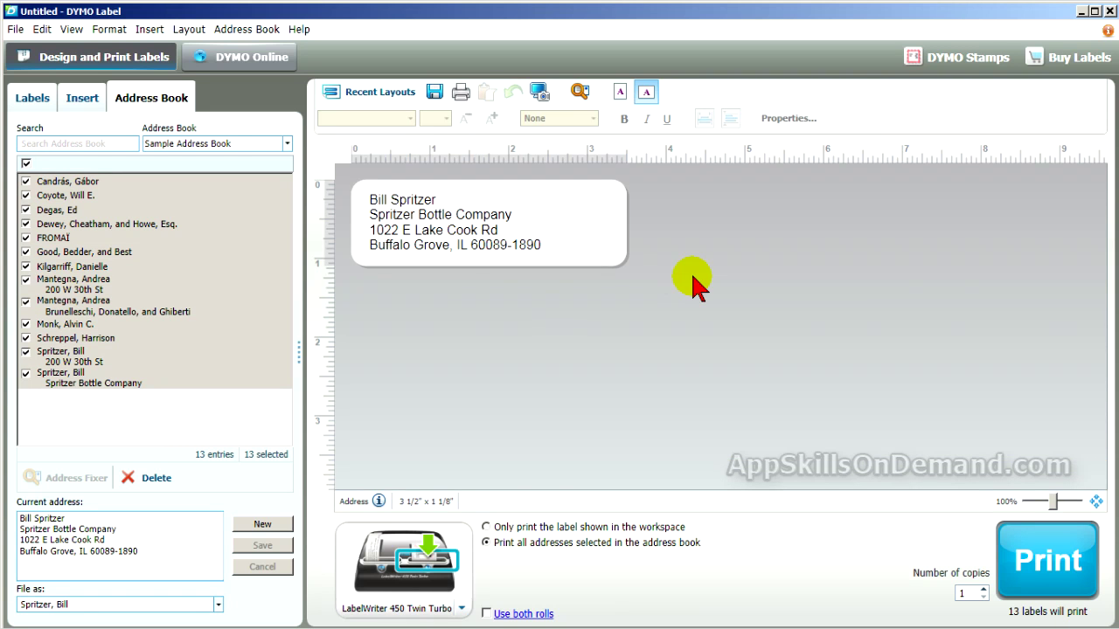
pyautogui.click(258, 29)
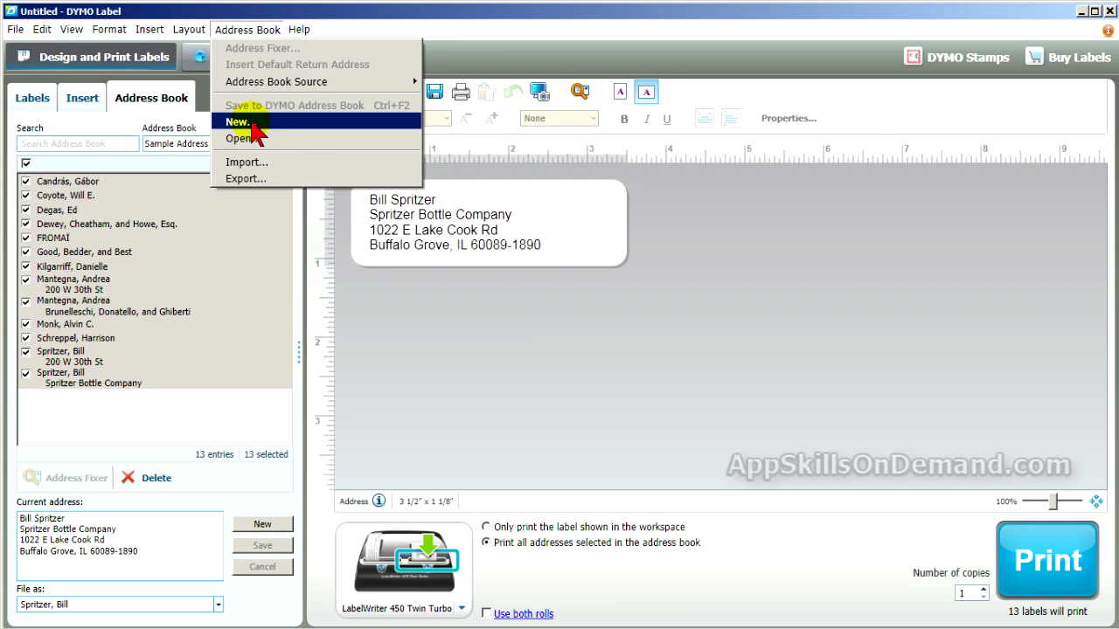
# Step: Create a new address book named 'Custer List'
pyautogui.click(236, 122)
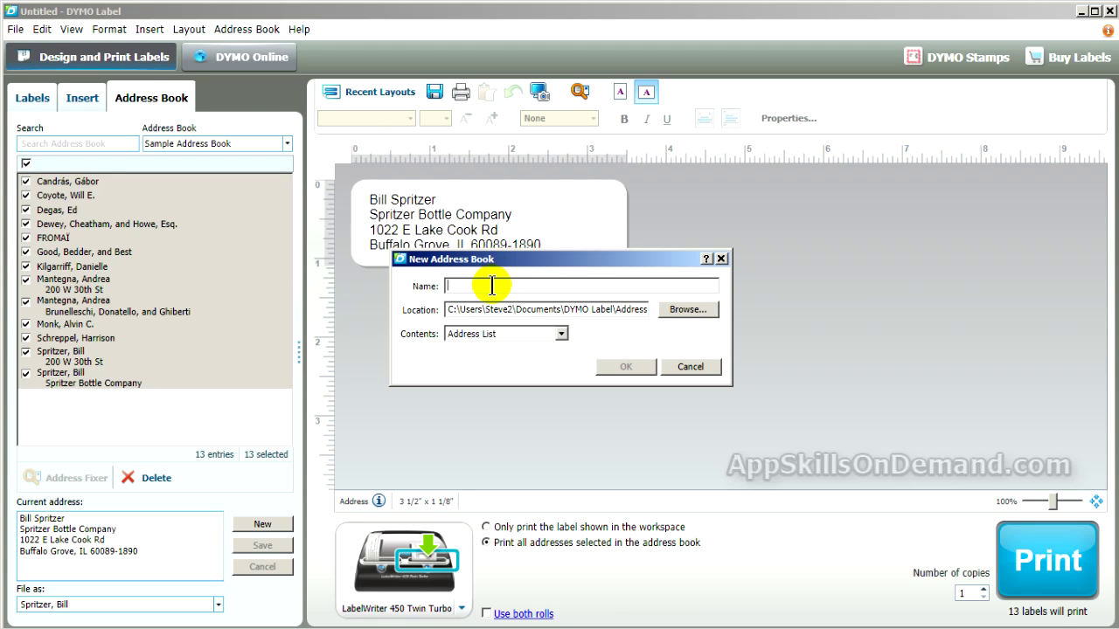
pyautogui.write('C')
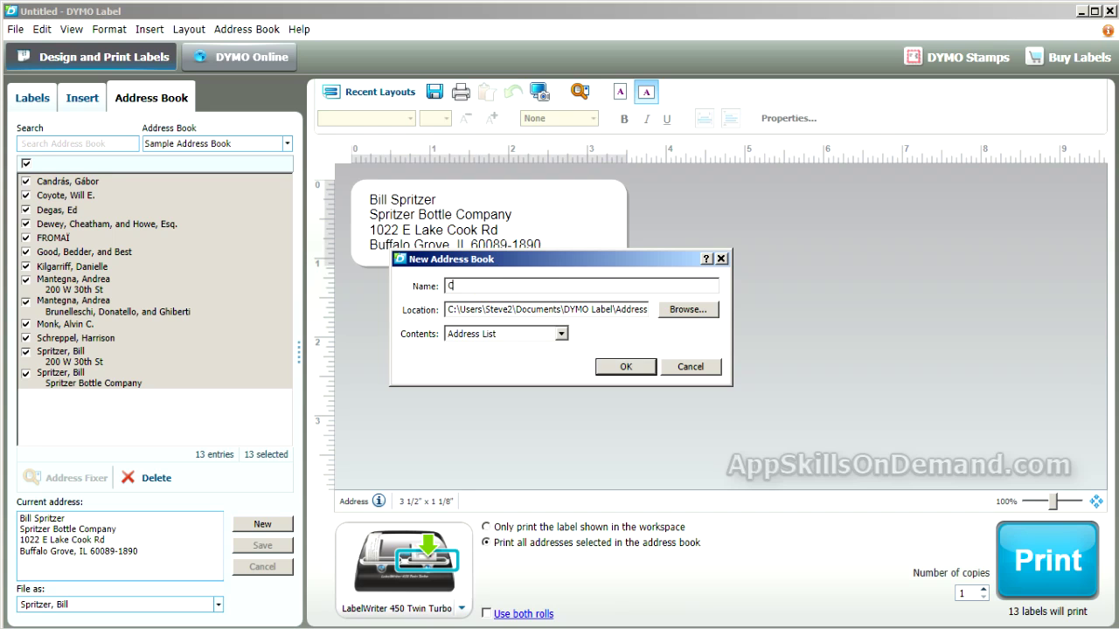
pyautogui.write('uster List')
pyautogui.click(609, 368)
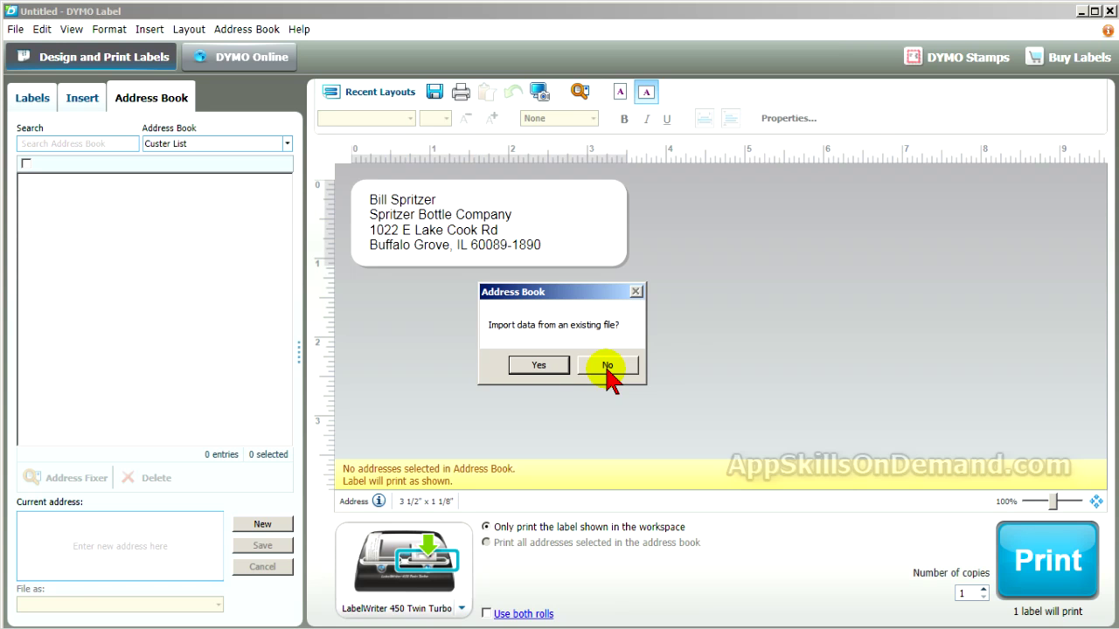
# Step: Skip importing, then save a contact with name, company Newell Rubbermaid and full mailing address
pyautogui.click(609, 368)
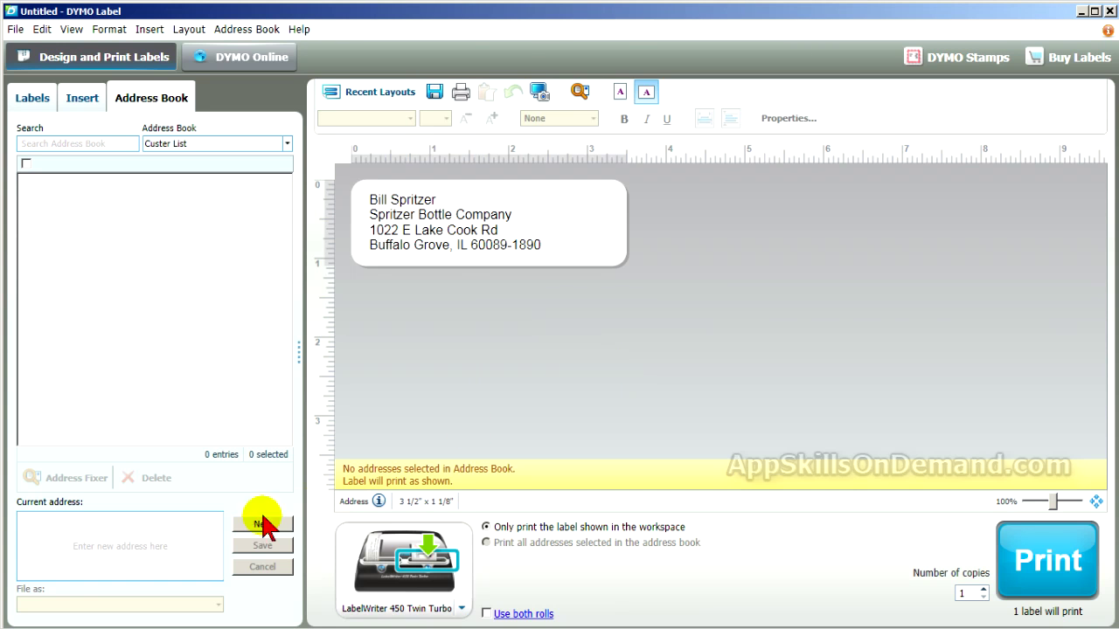
pyautogui.click(166, 534)
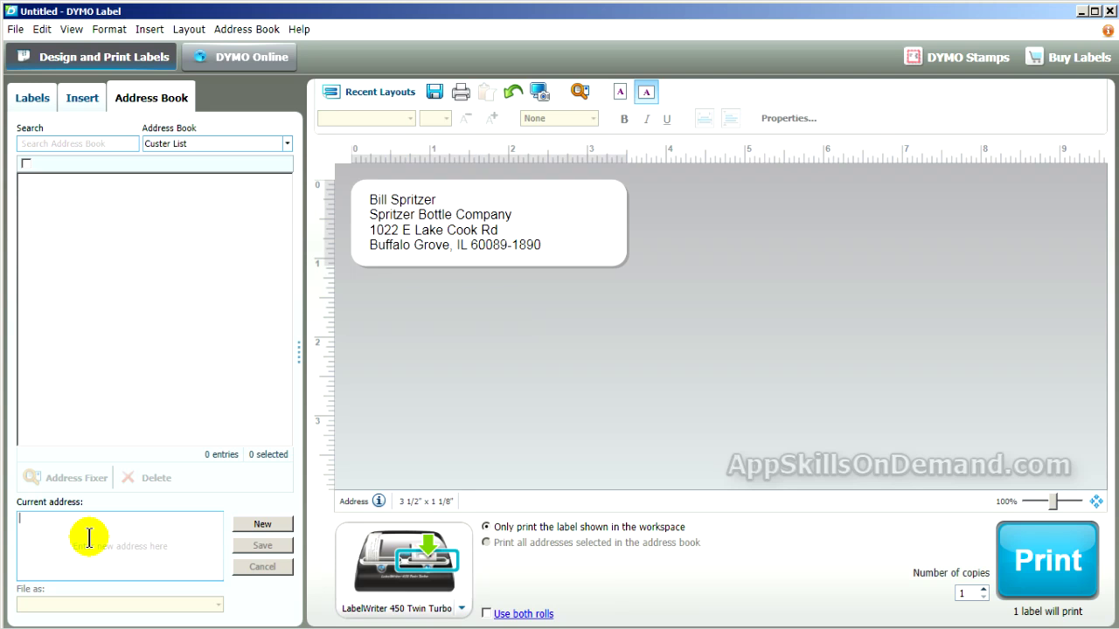
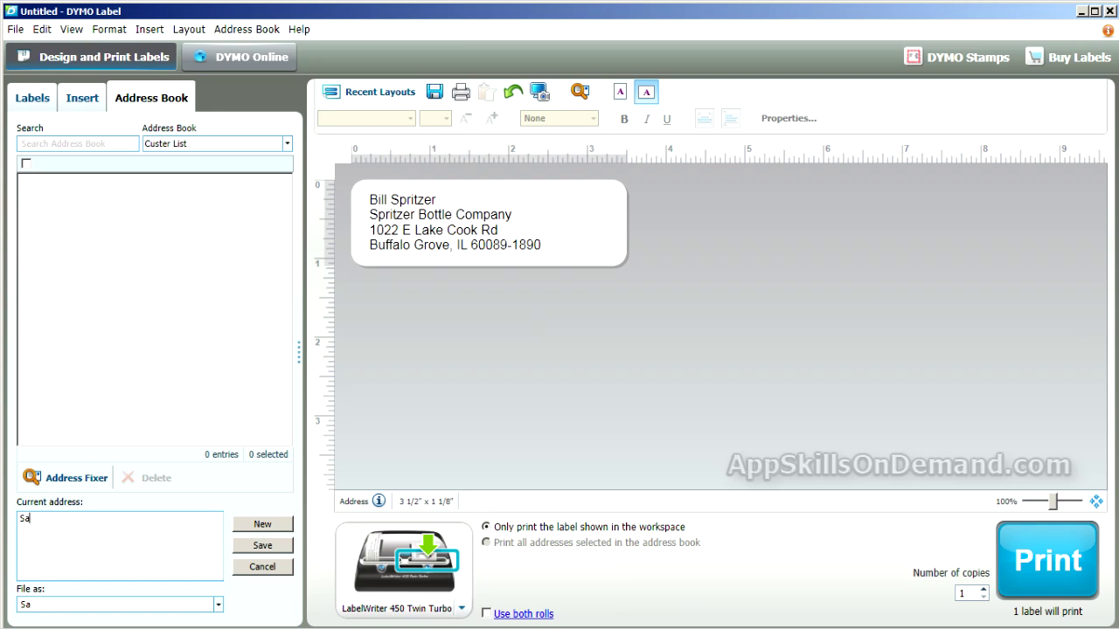
pyautogui.press('Return')
pyautogui.write('Newell Rb')
pyautogui.press('BackSpace')
pyautogui.write('ubbermaid')
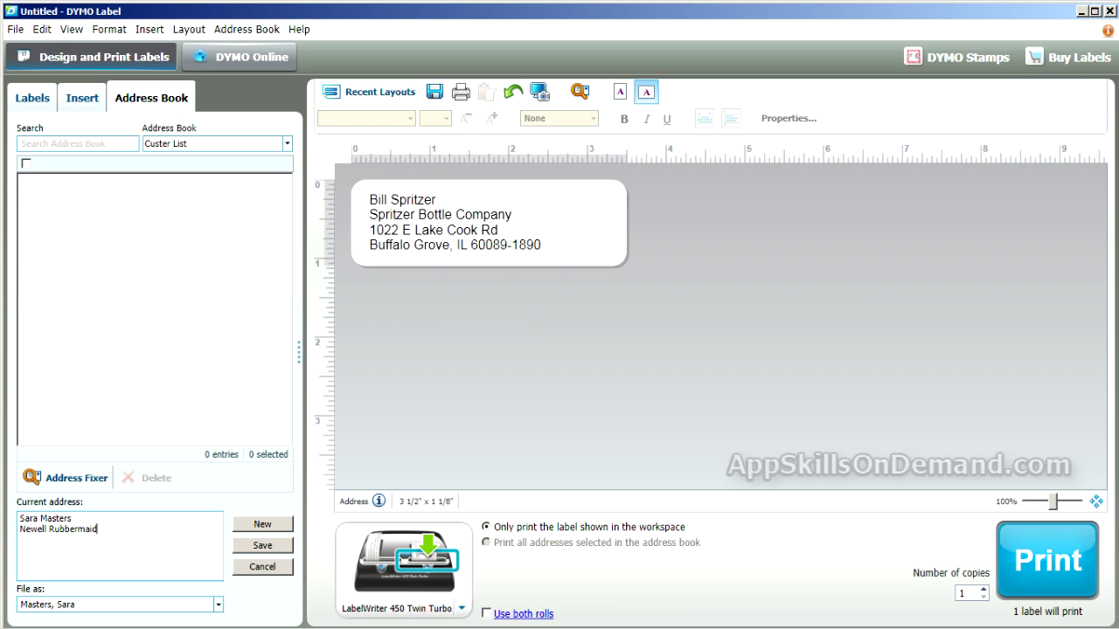
pyautogui.press('Return')
pyautogui.write('3')
pyautogui.write(' Glen')
pyautogui.write('lake')
pyautogui.write(' P')
pyautogui.write('kwy')
pyautogui.write(' NE ')
pyautogui.write('Atlant')
pyautogui.write('a, ')
pyautogui.write('GA')
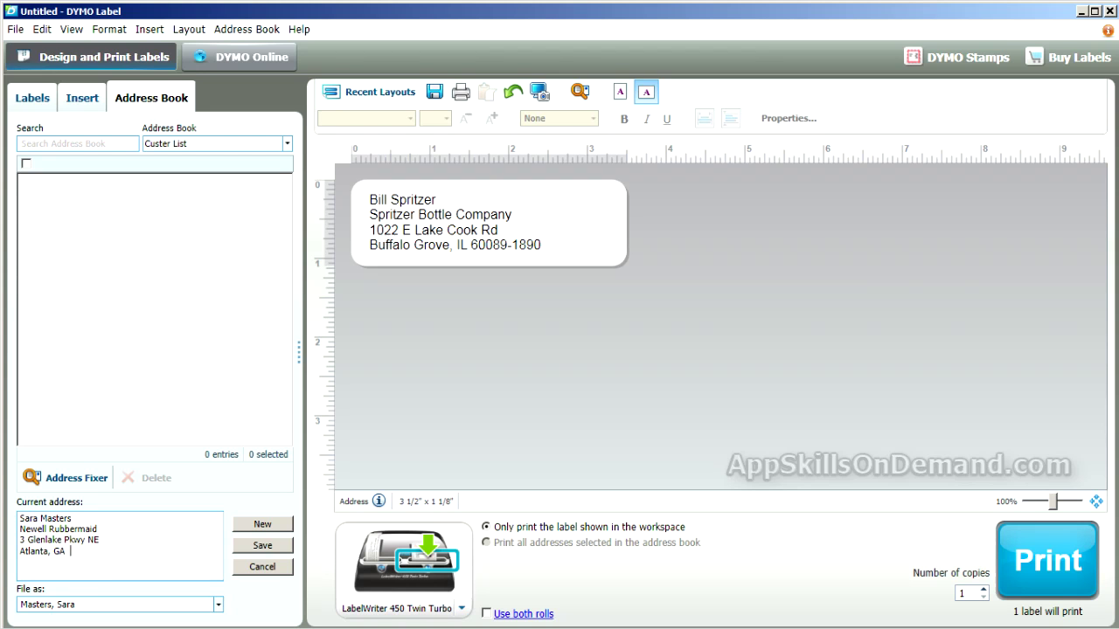
pyautogui.write('  3028-3447')
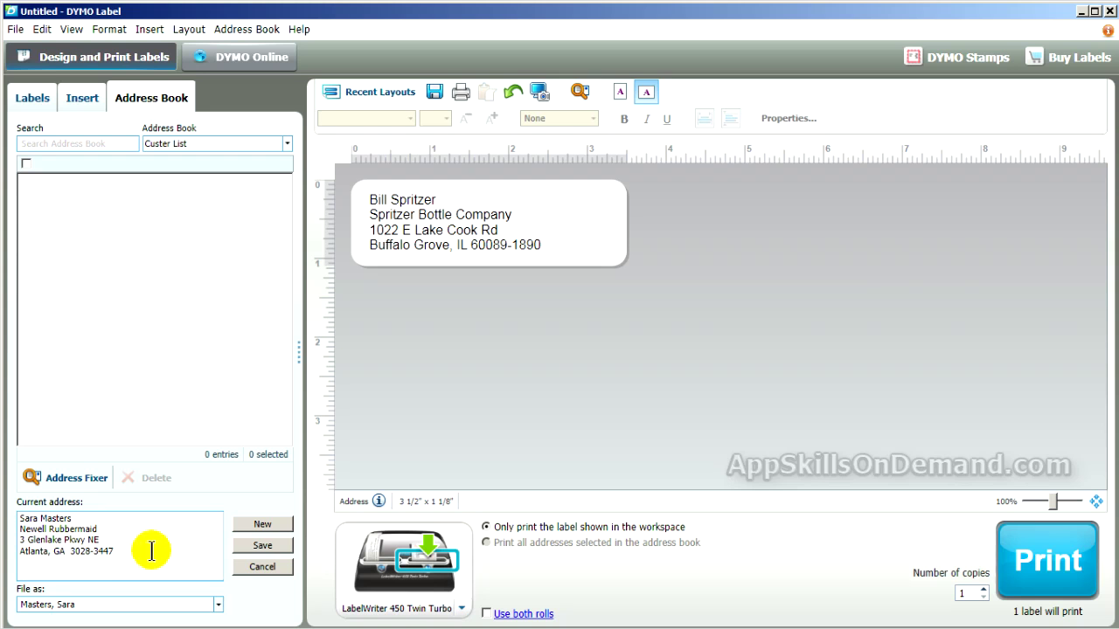
pyautogui.click(274, 551)
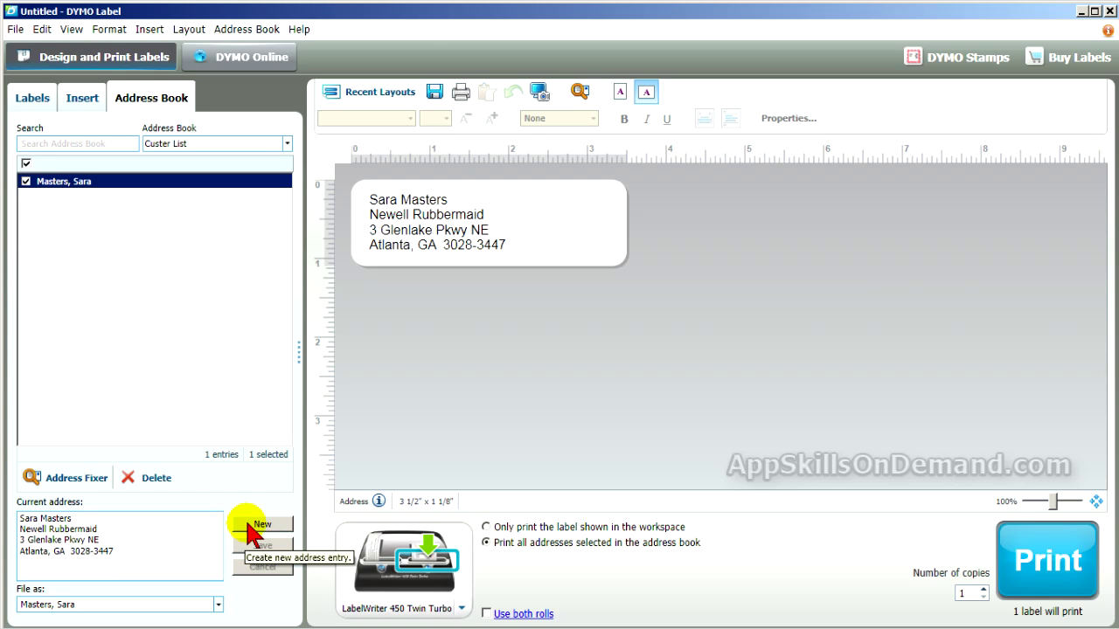
# Step: Clear the Current address box for a new entry
pyautogui.click(258, 525)
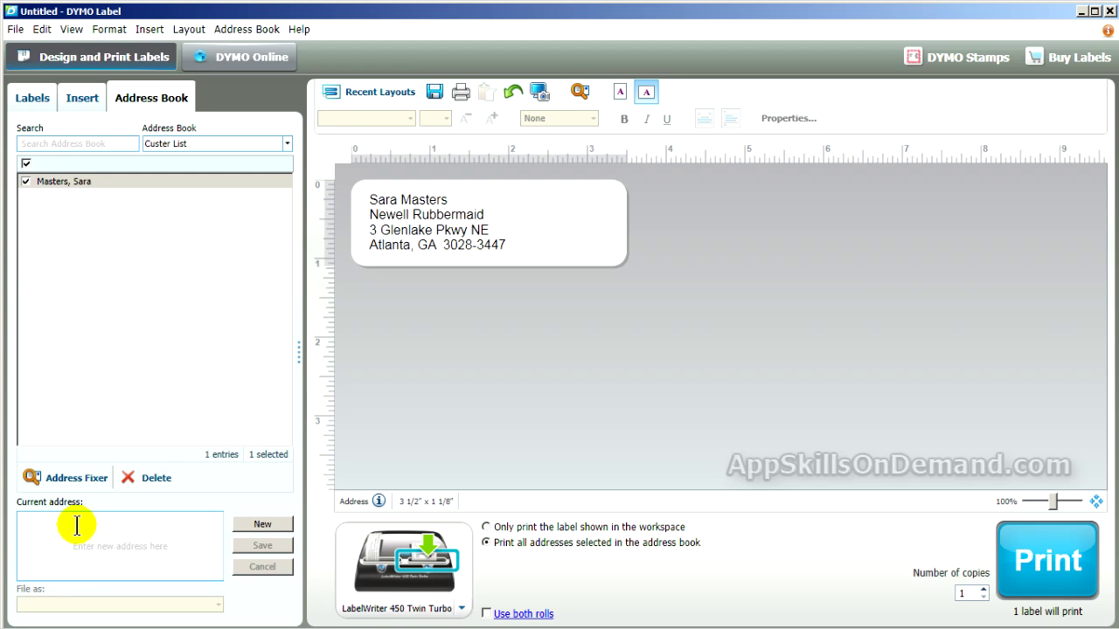
# Step: Save a second contact with name, company Dino's Italian, street and city/ZIP lines
pyautogui.write('Re')
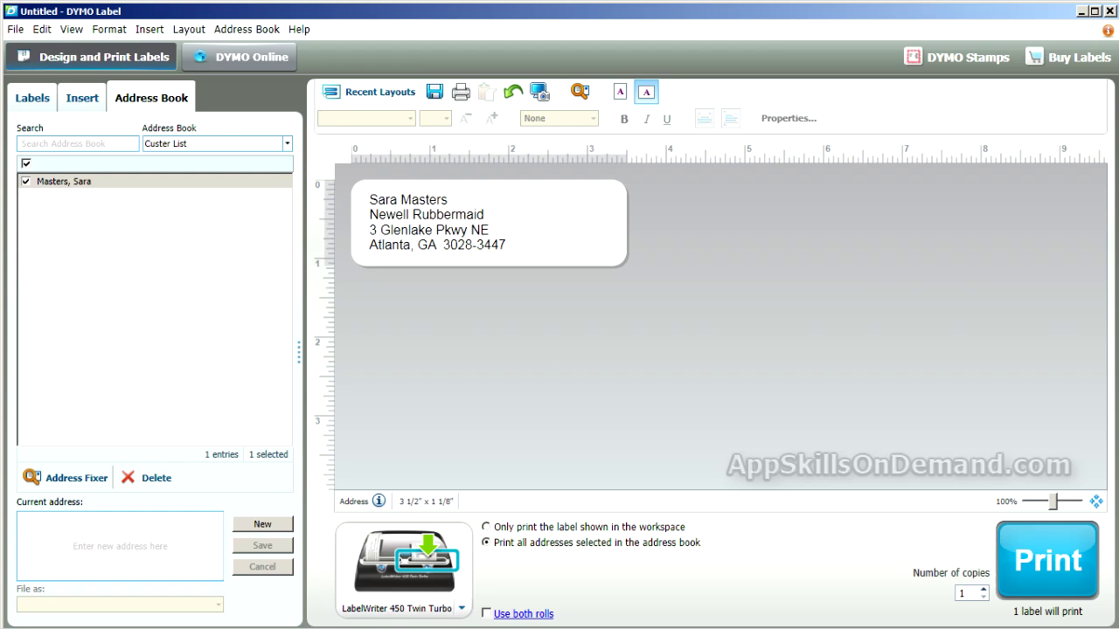
pyautogui.write('min')
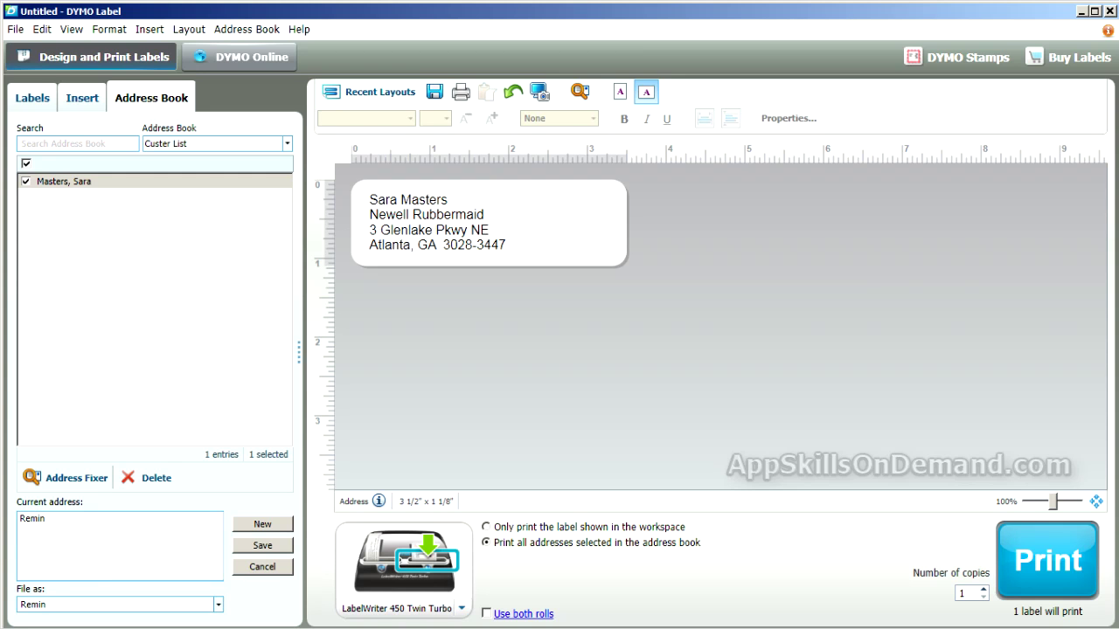
pyautogui.write('gton Steel')
pyautogui.press('Return')
pyautogui.write('Din')
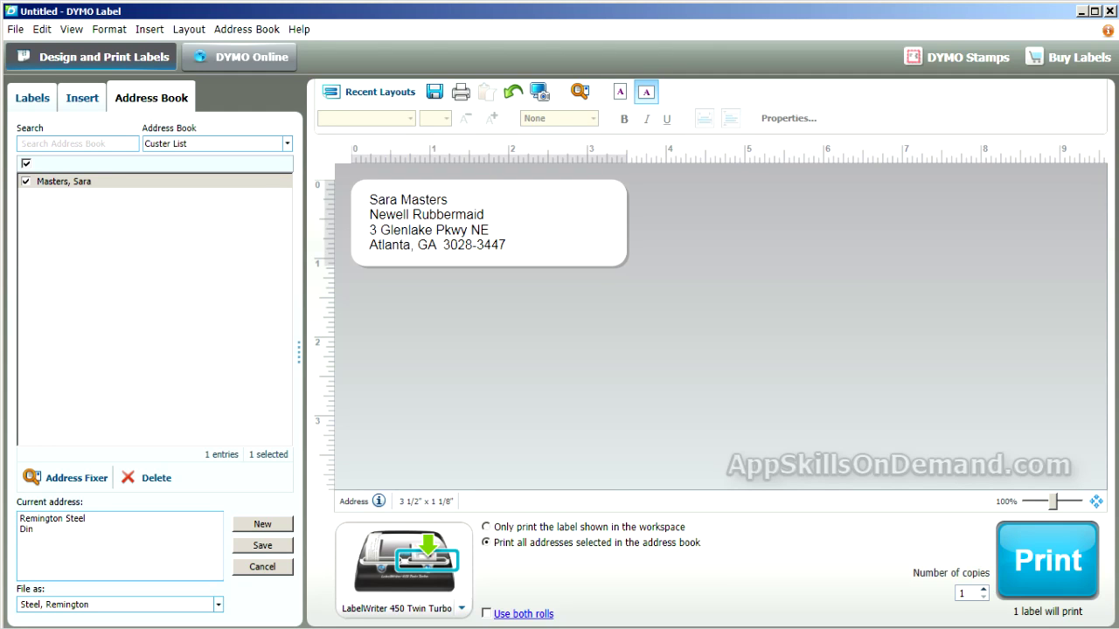
pyautogui.write('o')
pyautogui.write("'s")
pyautogui.write(' Ita')
pyautogui.write('lian')
pyautogui.write('d')
pyautogui.write('77')
pyautogui.write(' Sunse')
pyautogui.write('t Str')
pyautogui.write('ip')
pyautogui.press('Return')
pyautogui.write('Hollyw')
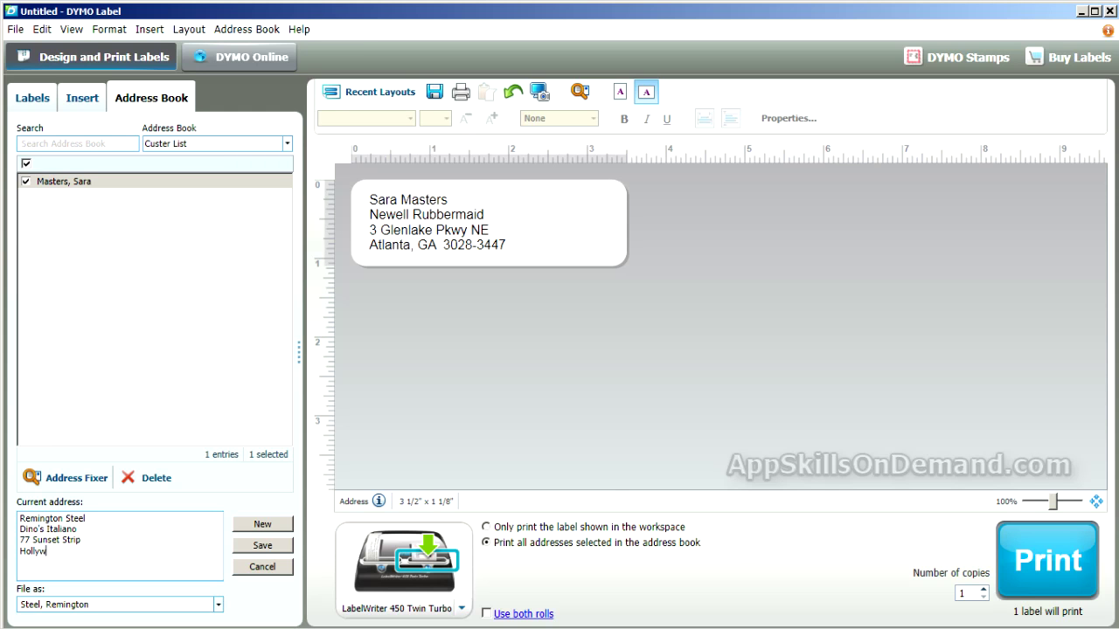
pyautogui.write('ood, CA 90210-0077')
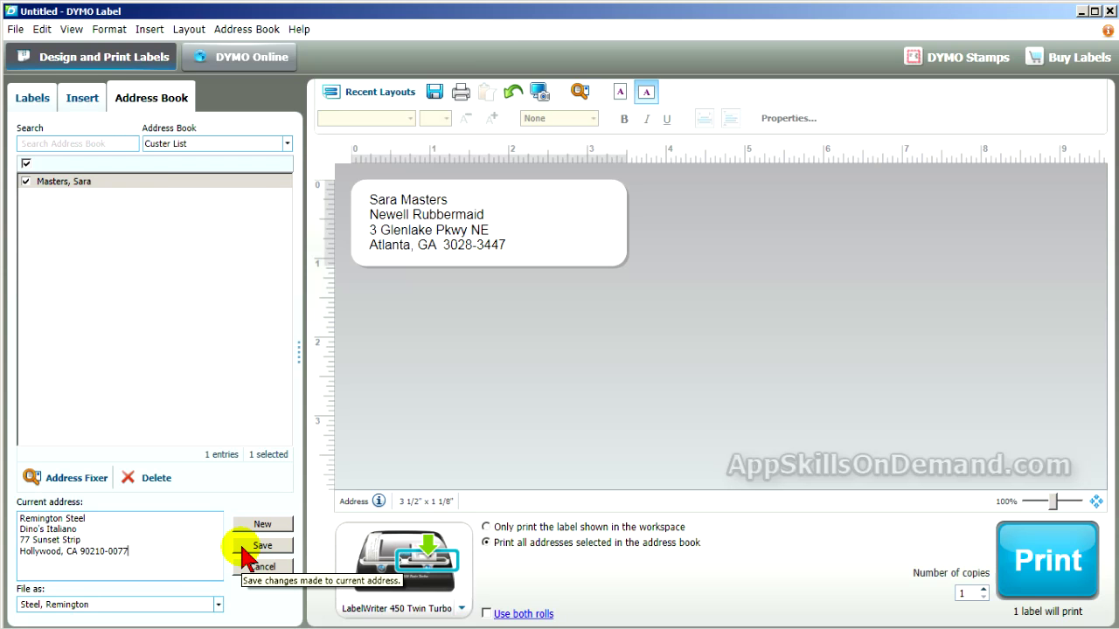
pyautogui.click(243, 549)
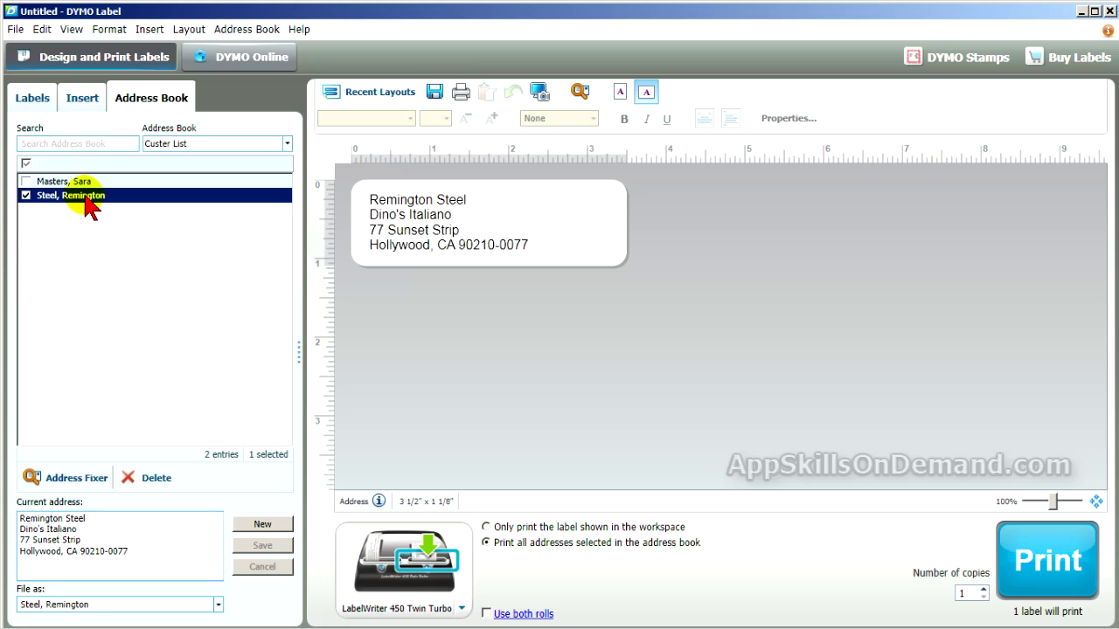
# Step: Save a new name-only contact with File as set to last name first
pyautogui.click(263, 525)
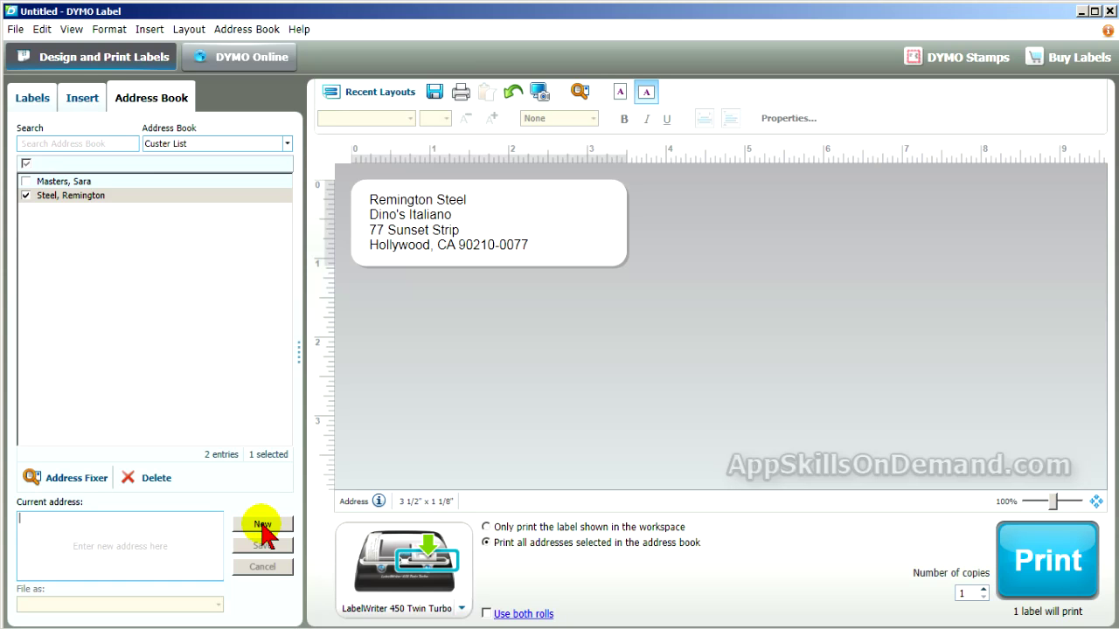
pyautogui.write('Will E. Coyote')
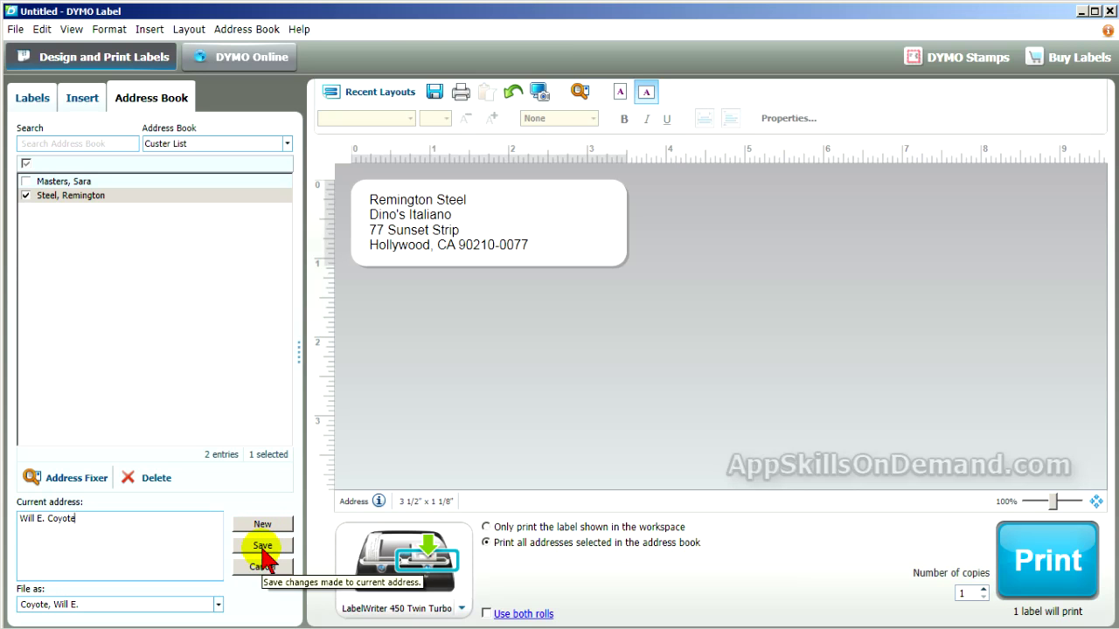
pyautogui.click(218, 604)
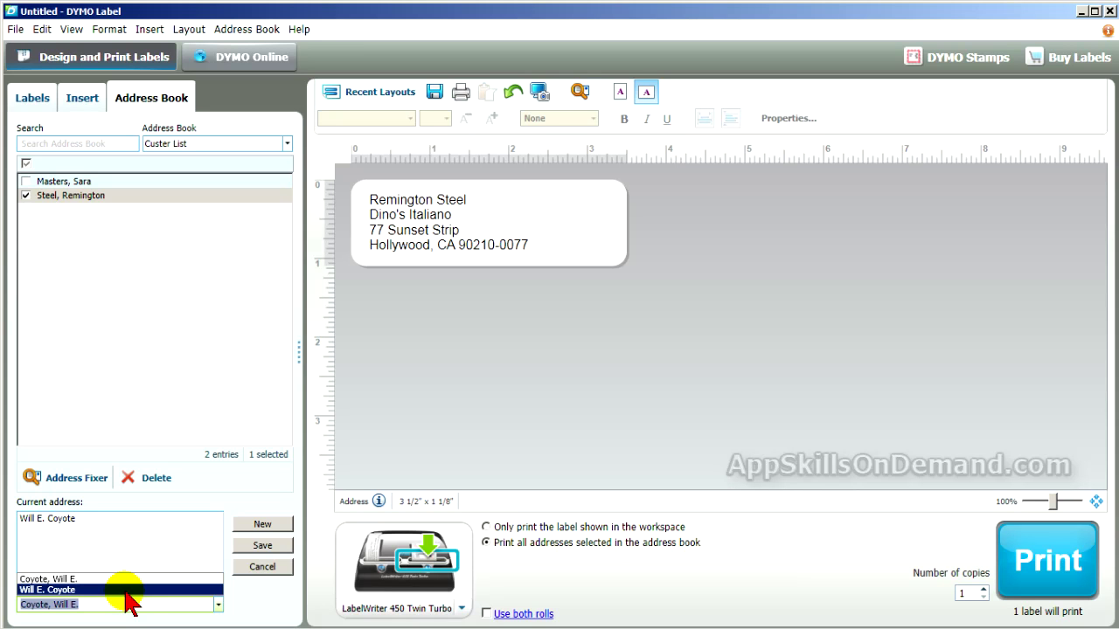
pyautogui.click(119, 603)
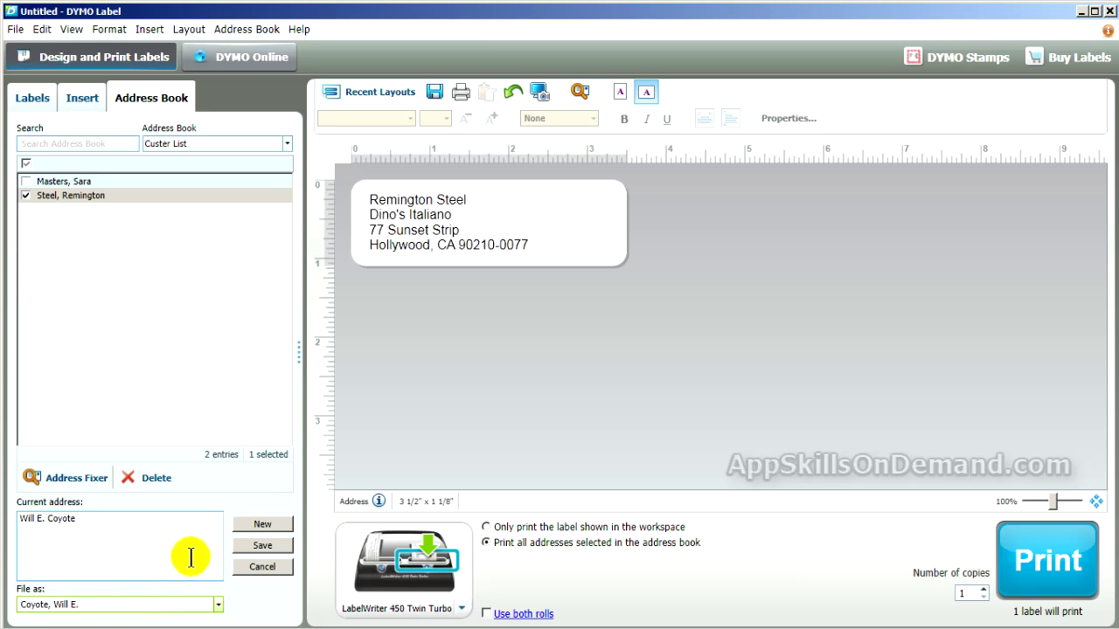
pyautogui.click(260, 545)
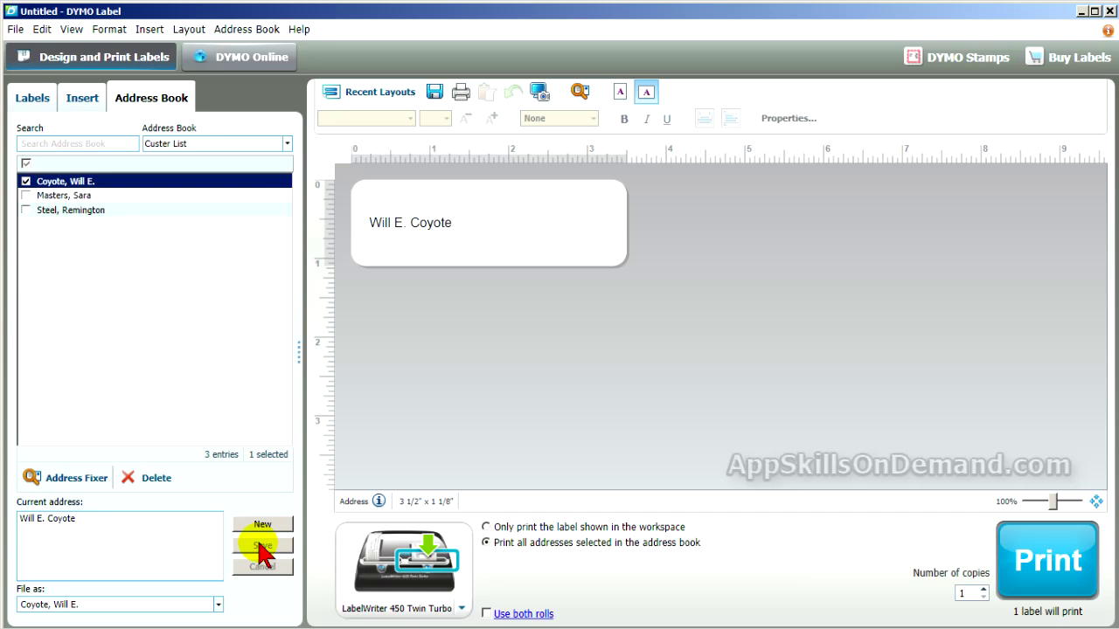
pyautogui.click(52, 196)
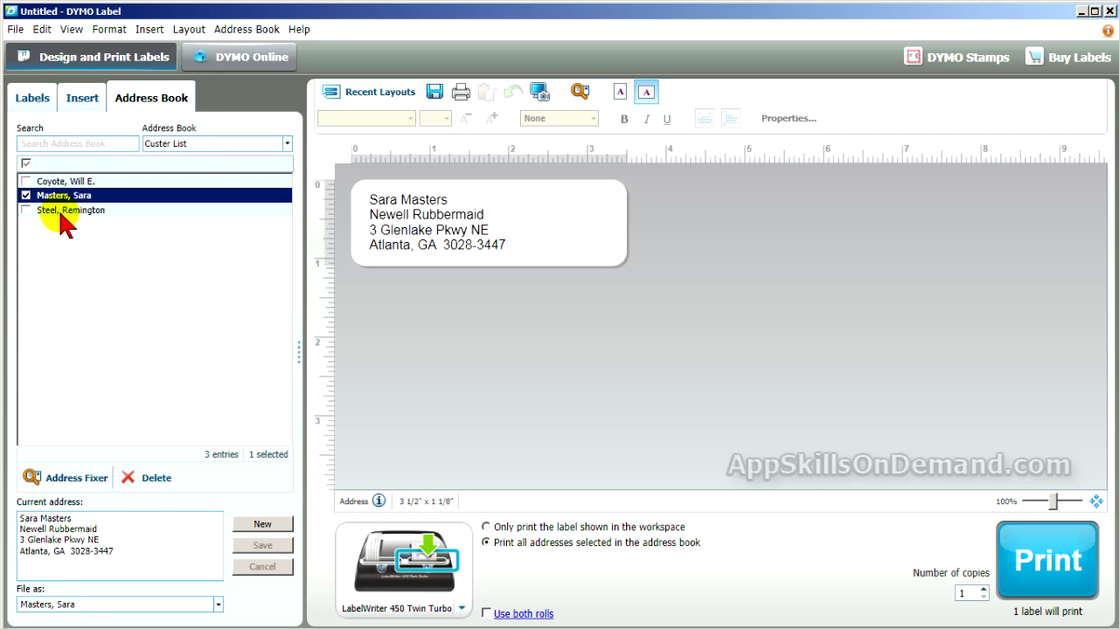
pyautogui.click(65, 211)
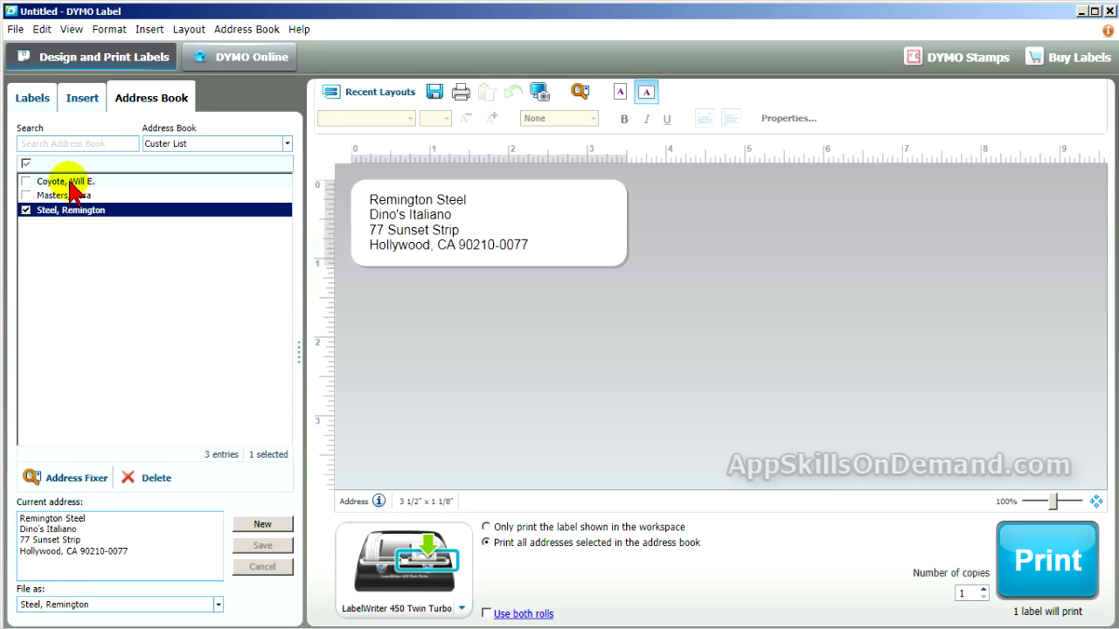
pyautogui.click(69, 182)
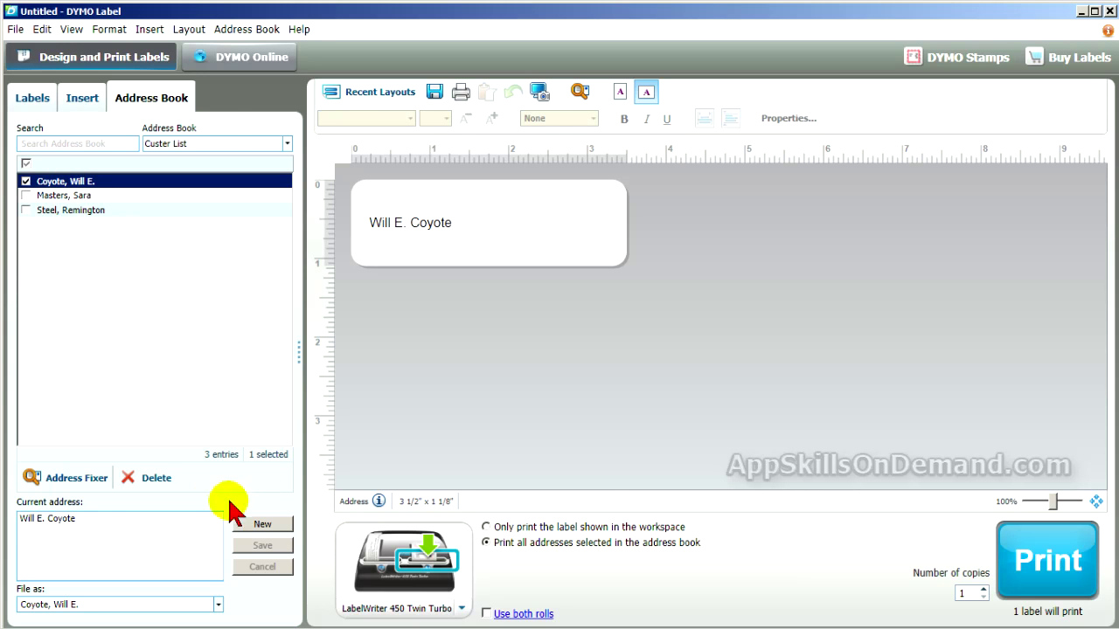
# Step: Delete the name-only contact from the Customer List and confirm, leaving the Atlanta contact on the label
pyautogui.click(163, 486)
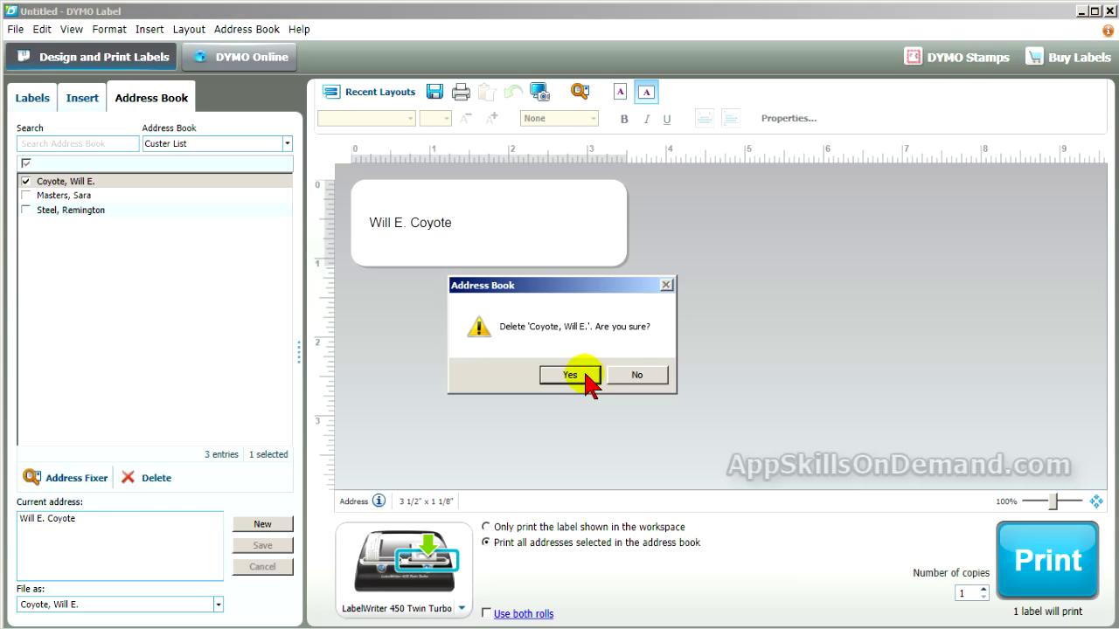
pyautogui.click(586, 377)
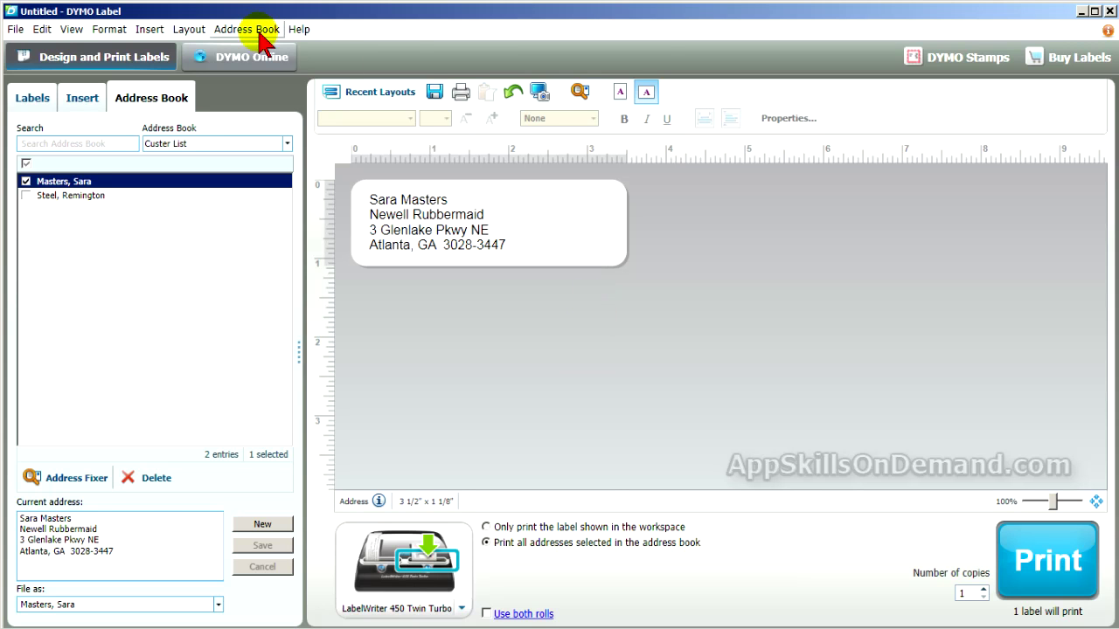
pyautogui.click(262, 31)
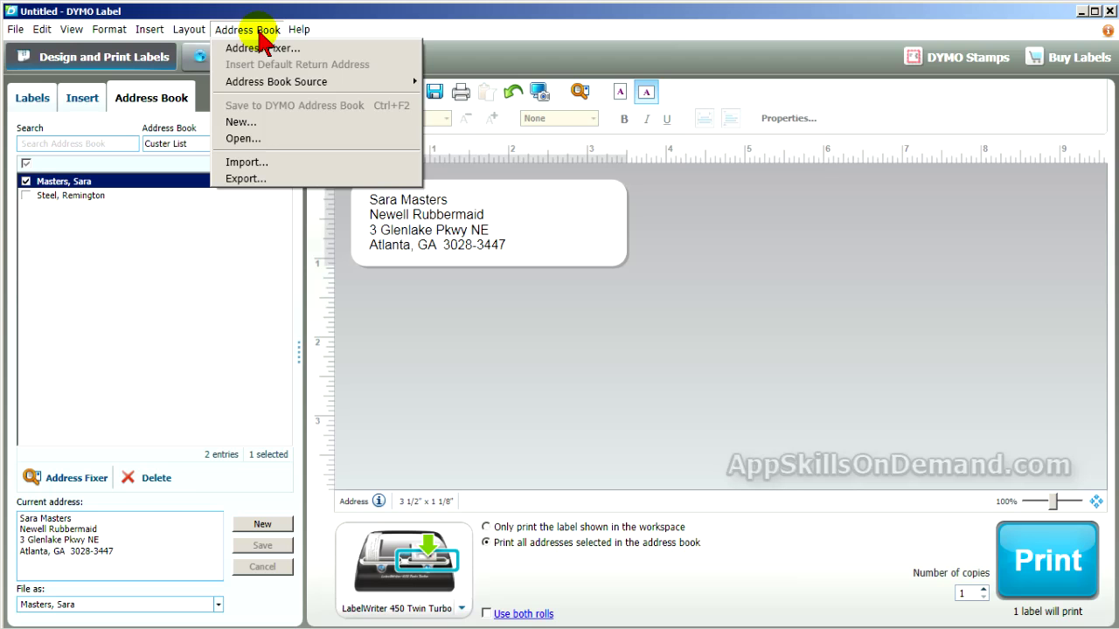
pyautogui.moveTo(272, 86)
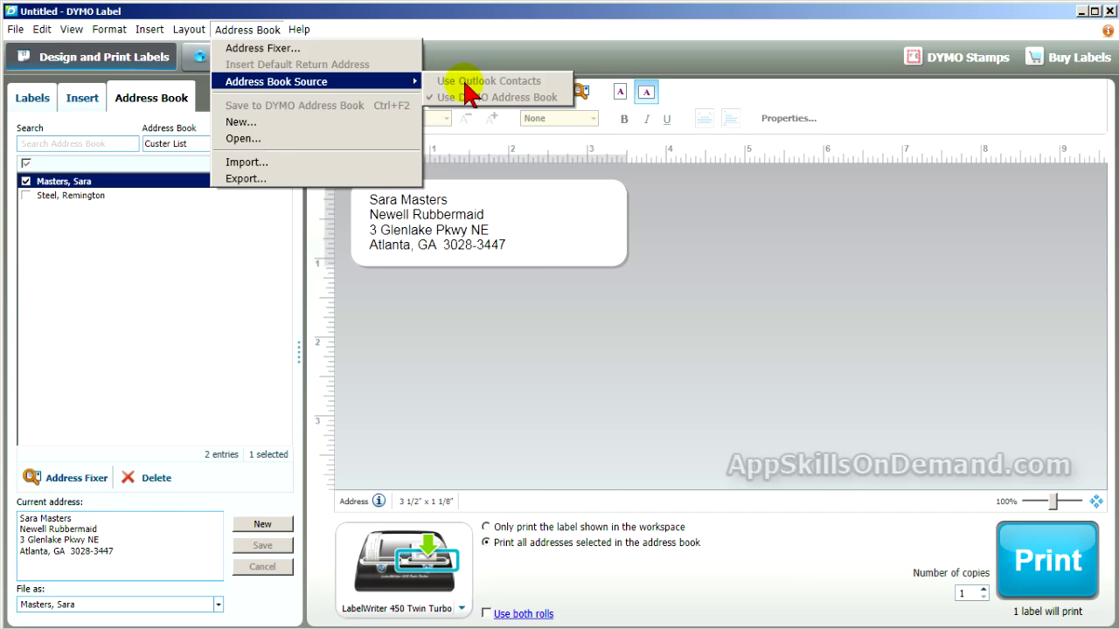
pyautogui.click(535, 299)
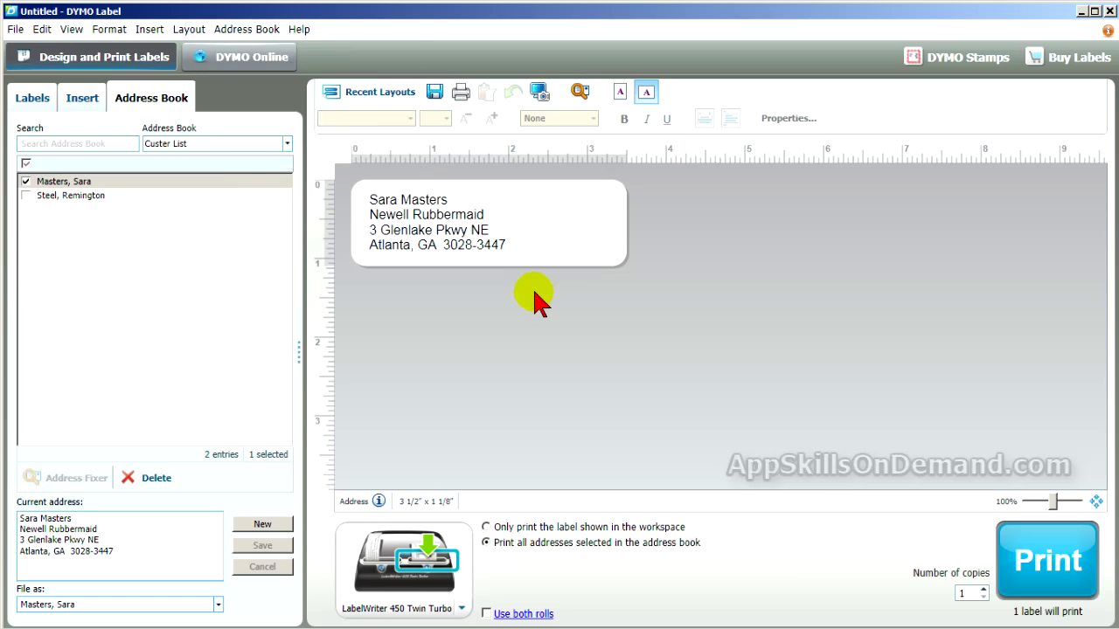